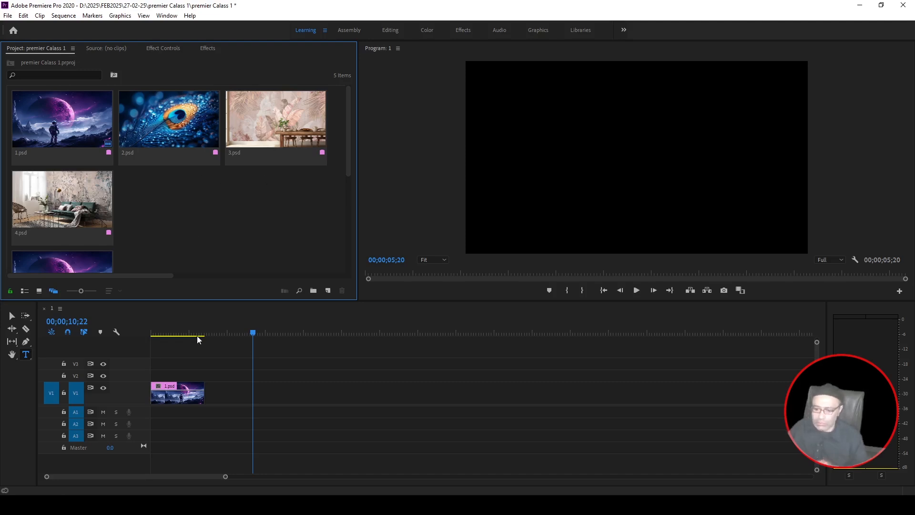
- Add 2.psd to track V1 directly after the 1.psd clip and scrub the timeline to preview both images
drag(184, 333, 177, 332)
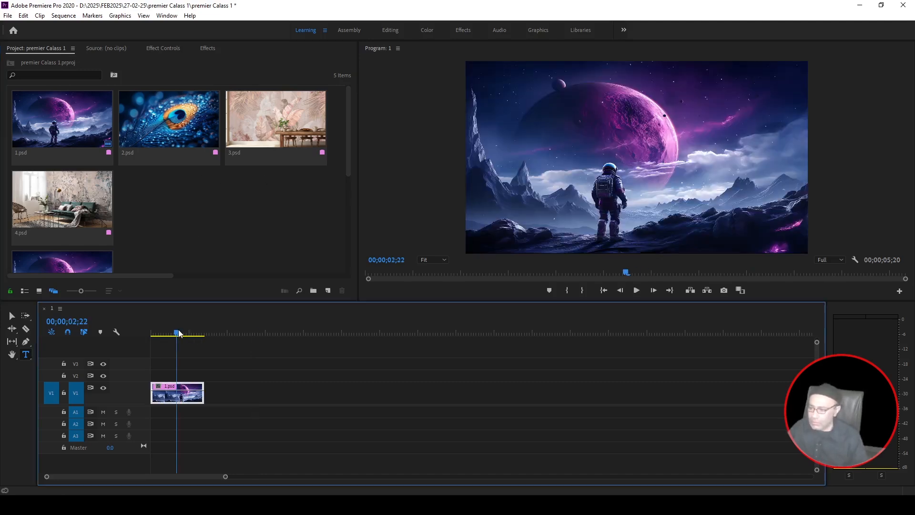
click(226, 204)
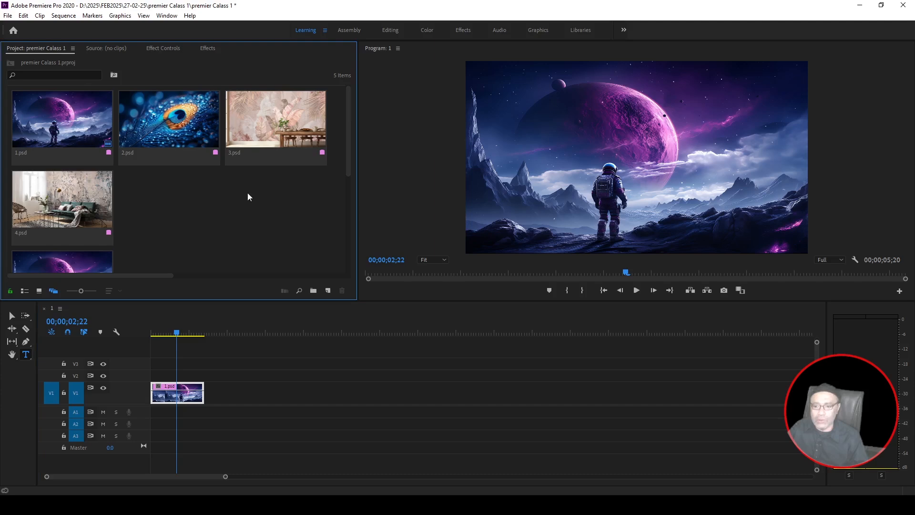
click(178, 140)
drag(272, 317, 206, 392)
drag(179, 334, 249, 337)
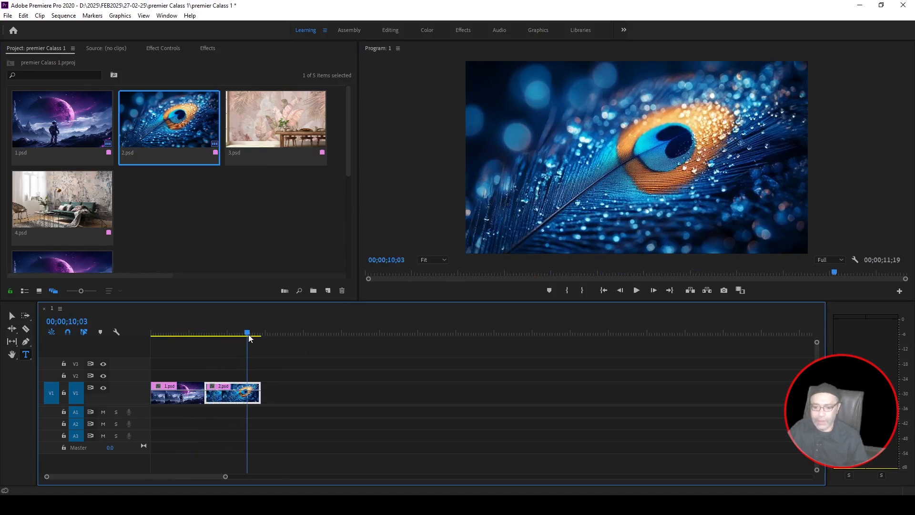
click(310, 220)
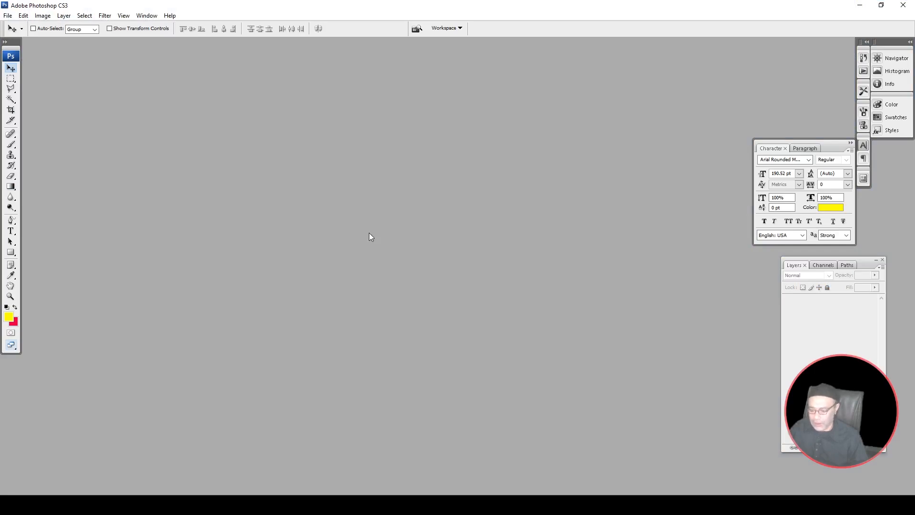
- In Photoshop, create a transparent 1920 × 1080 pixel document at 72 pixels/inch and place yellow "Dil Dil Pakistan" text low on the canvas
key(ctrl+n)
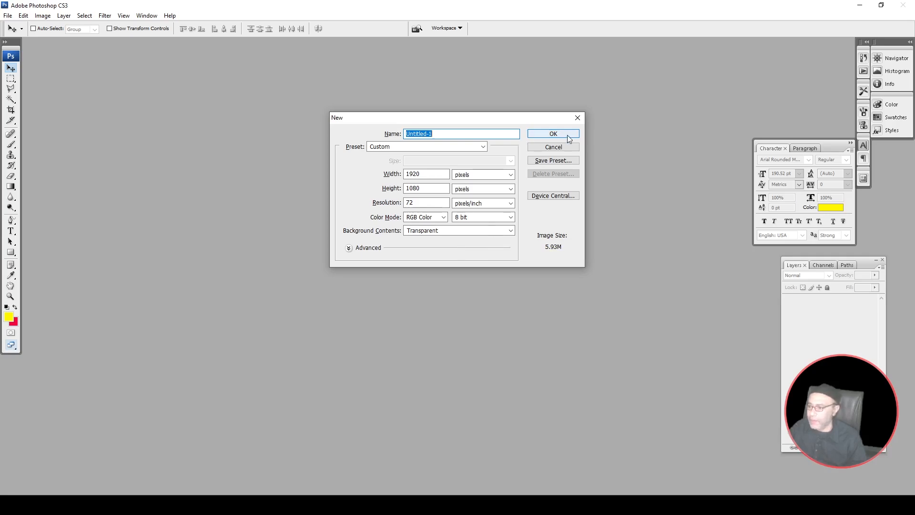
click(553, 136)
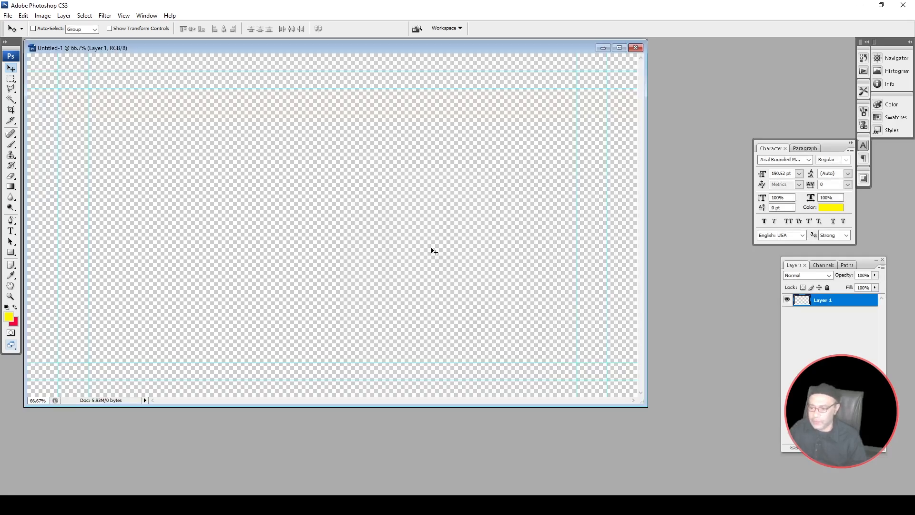
click(11, 231)
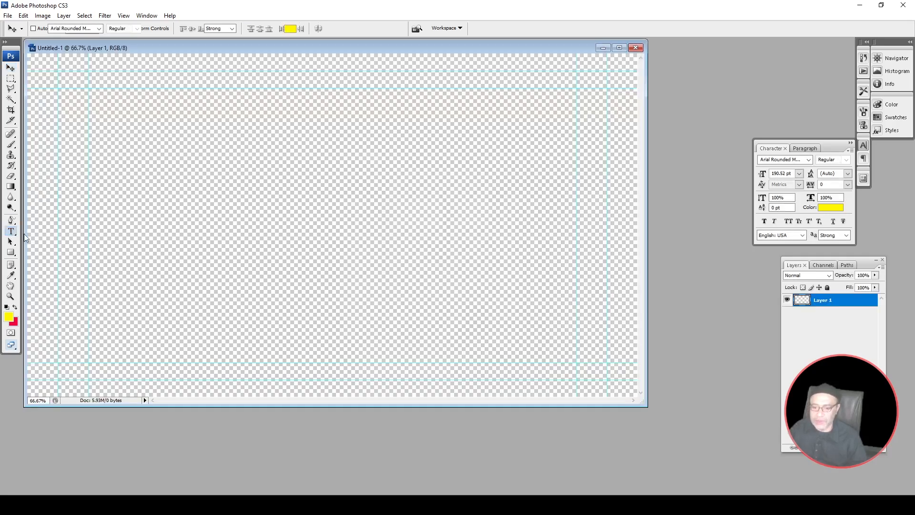
click(170, 308)
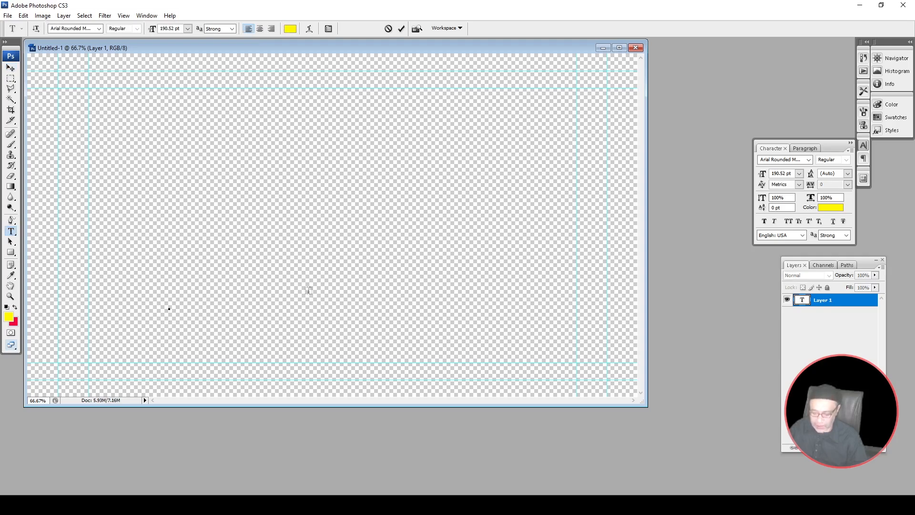
text(Dil)
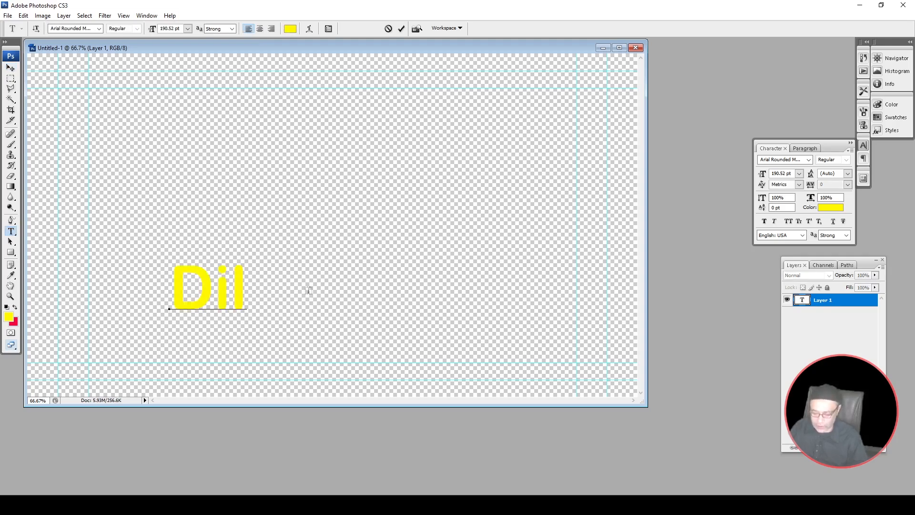
text( Dil Pa)
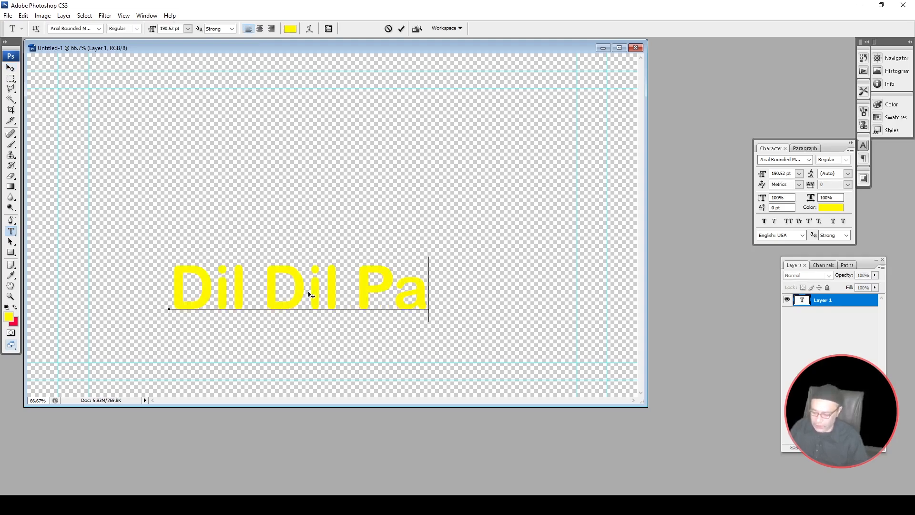
text(kista)
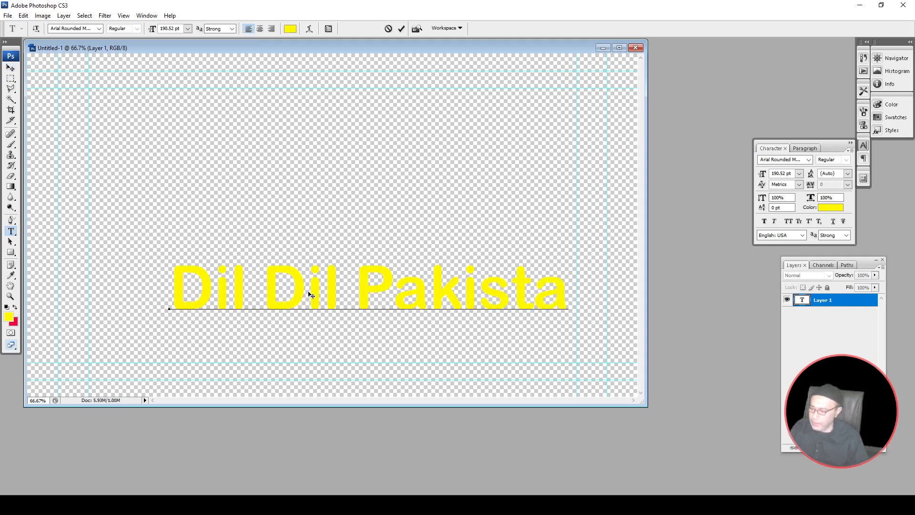
text(n)
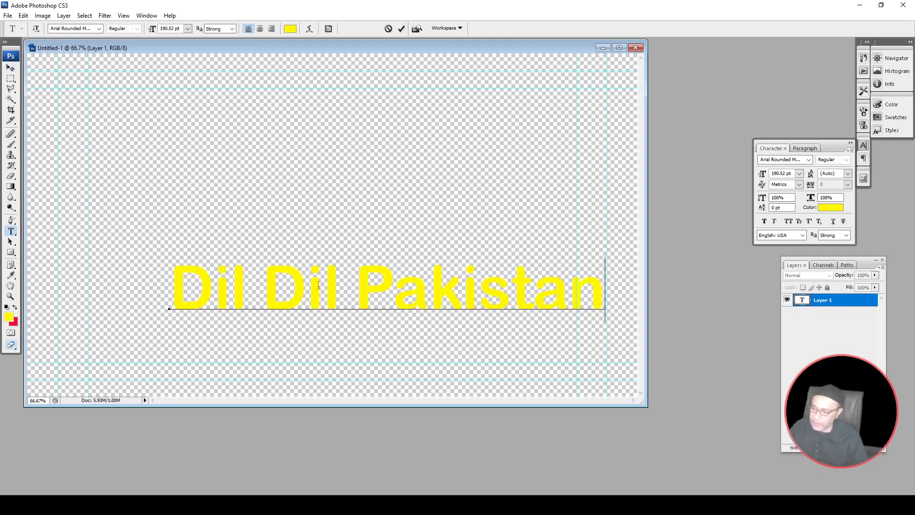
click(11, 68)
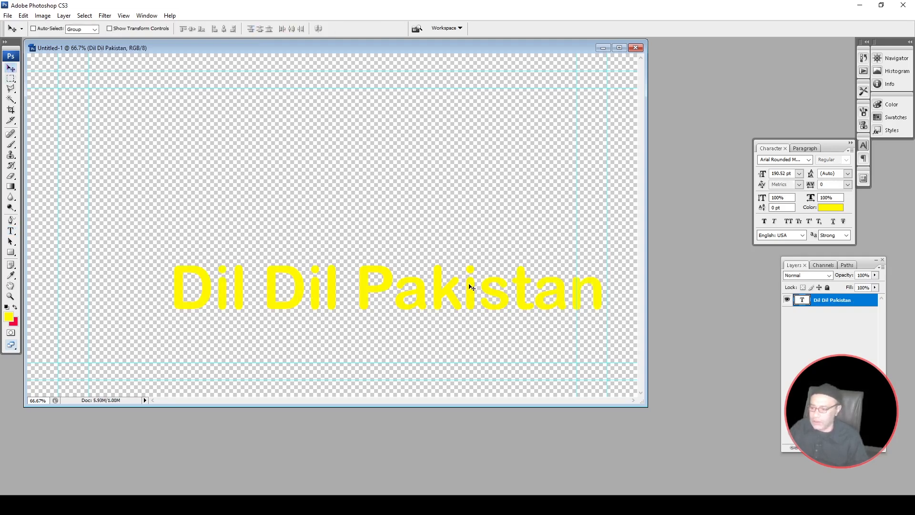
drag(443, 295, 390, 325)
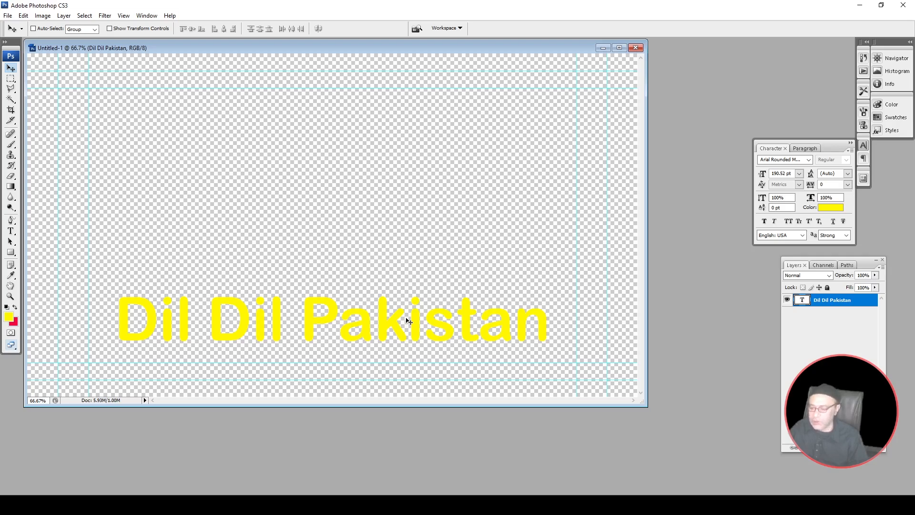
- Save the text document as 5.psd in the Slide folder, replacing the existing file and keeping Maximize compatibility on
key(ctrl+s)
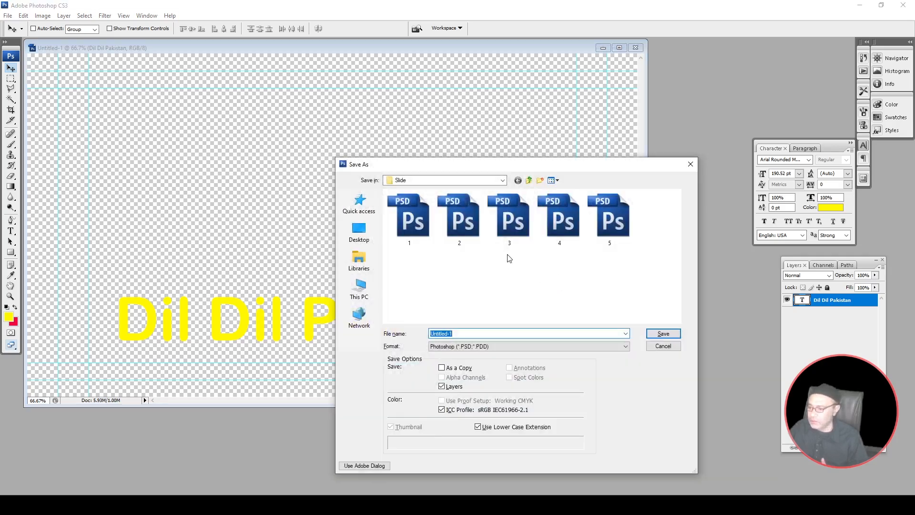
click(615, 235)
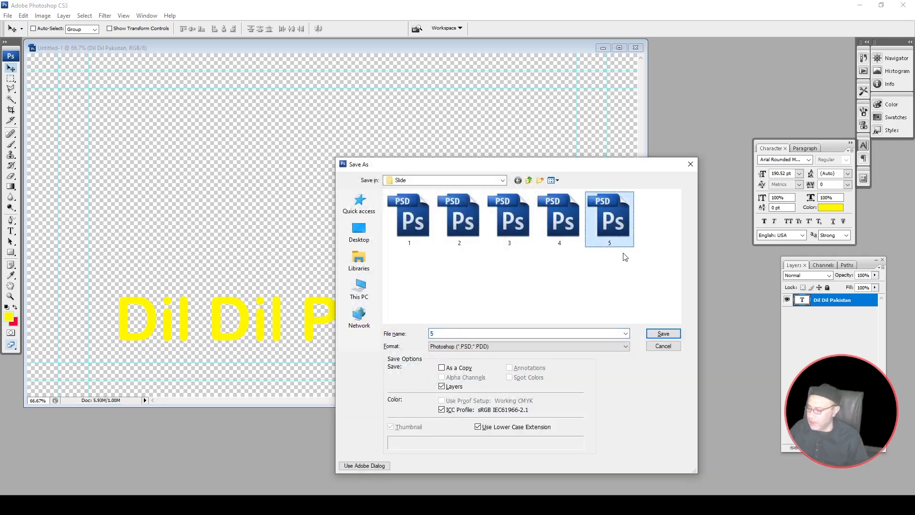
double_click(460, 333)
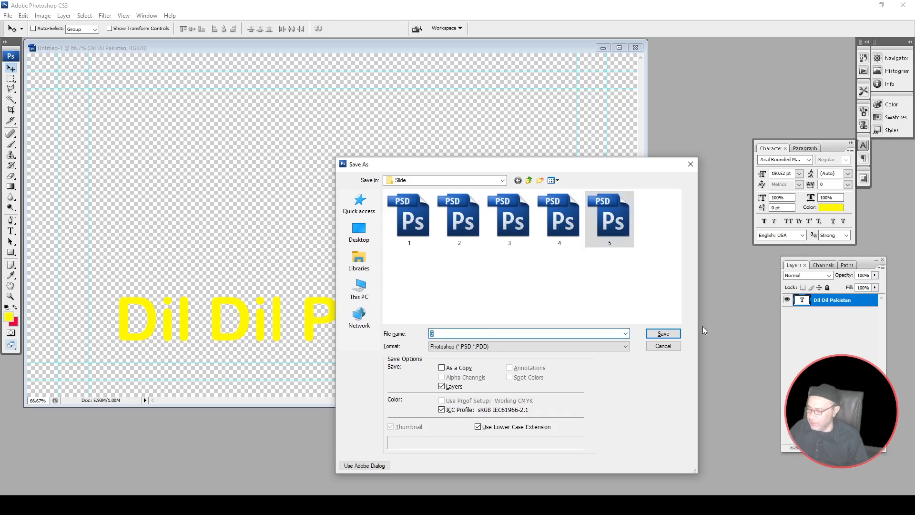
click(664, 333)
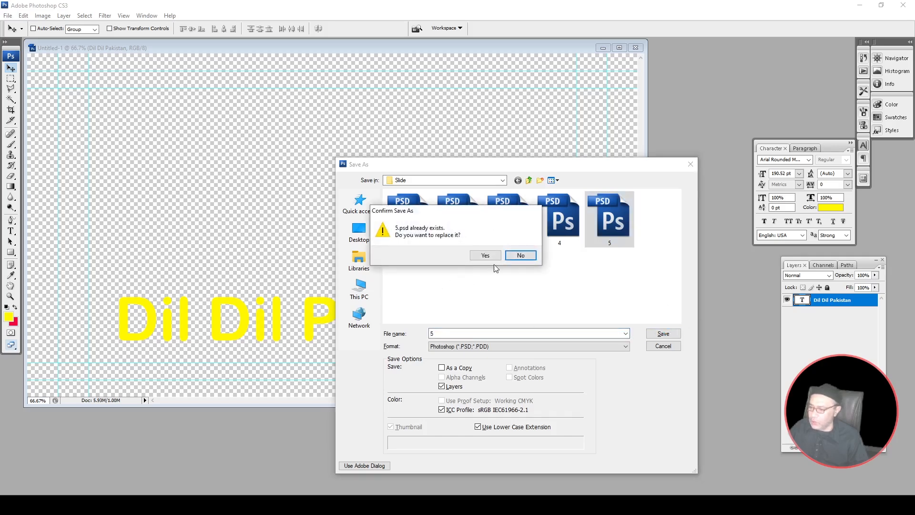
click(484, 256)
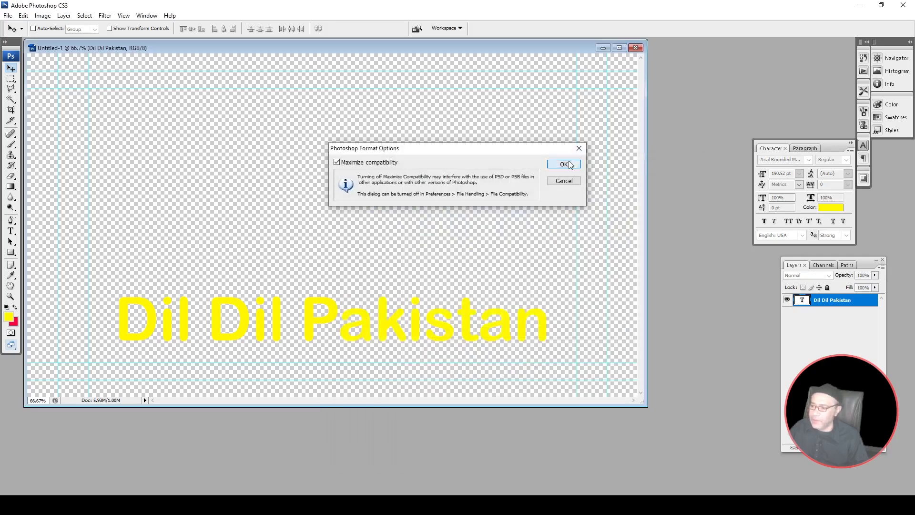
click(565, 164)
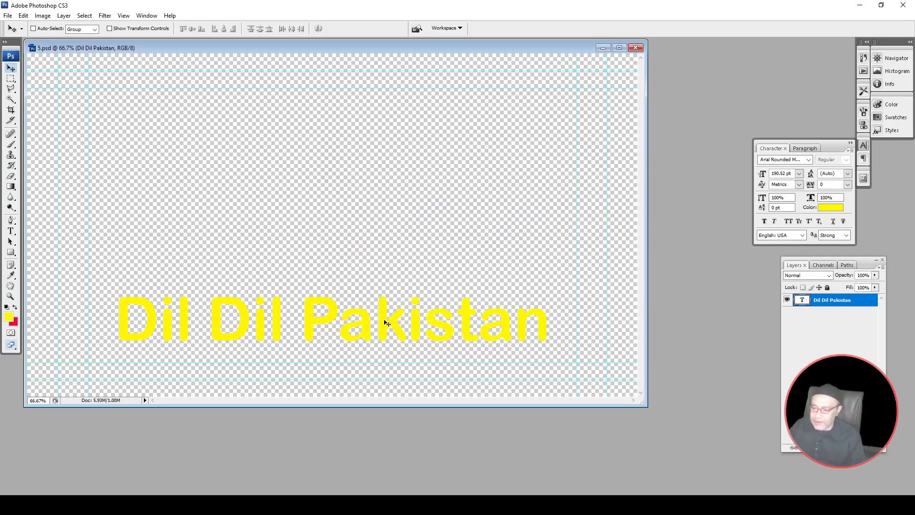
- Select the "Dil Dil Pakistan" text layer from the canvas and nudge it slightly down and to the right
right_click(385, 322)
click(400, 326)
drag(381, 323, 383, 325)
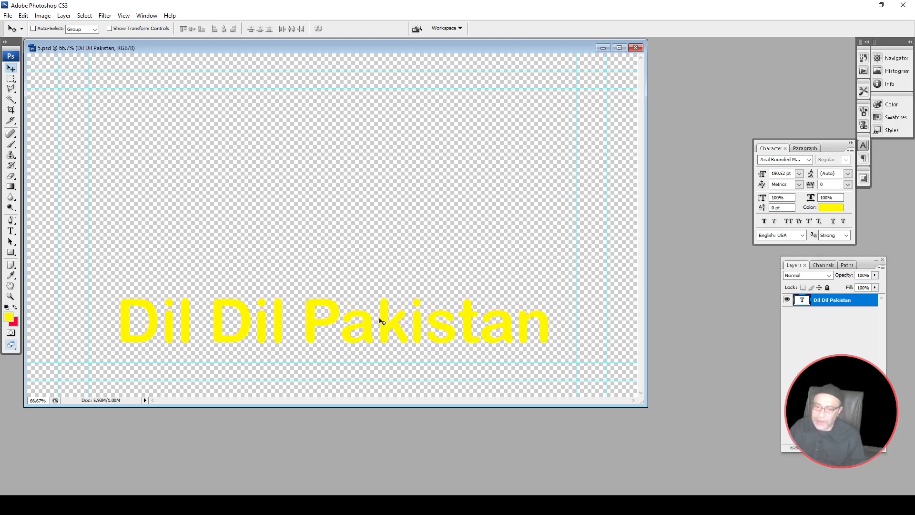
click(8, 15)
click(36, 28)
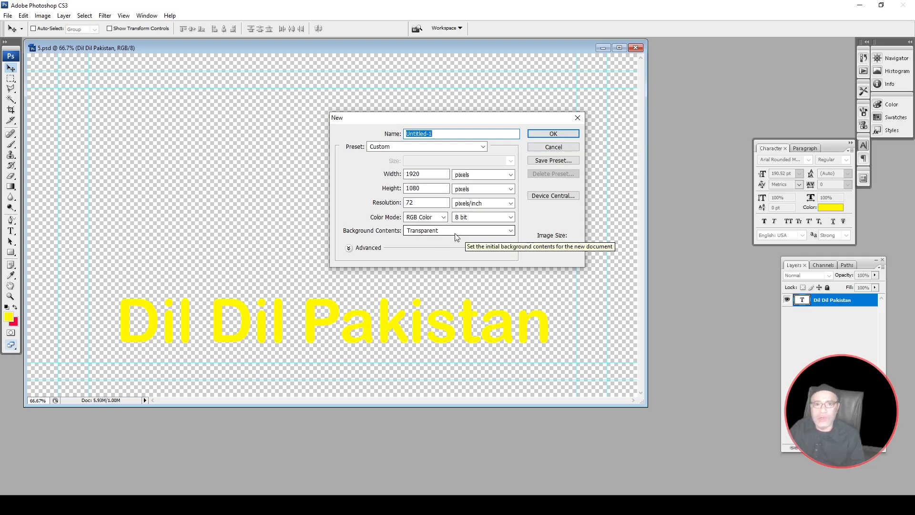
click(553, 134)
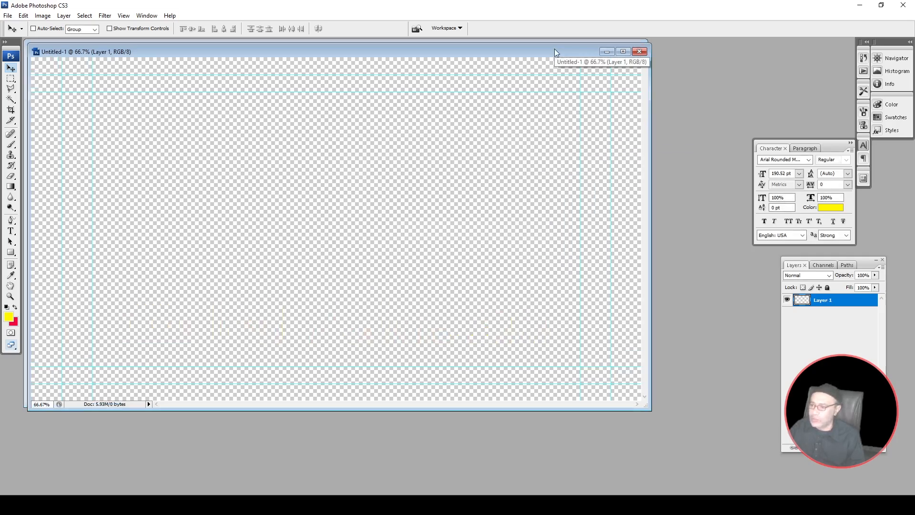
click(640, 52)
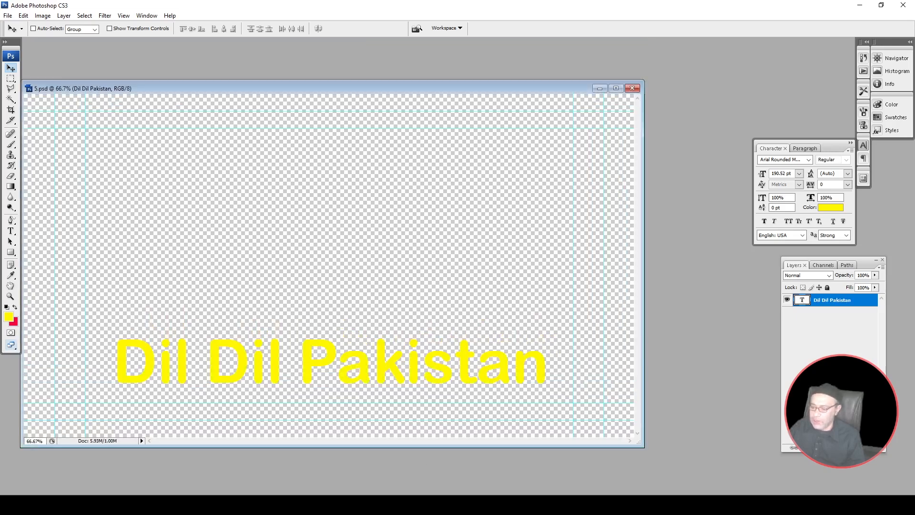
- Switch to Premiere Pro and import 5.psd from the Slide folder into the project with Merge All Layers
click(358, 505)
click(337, 505)
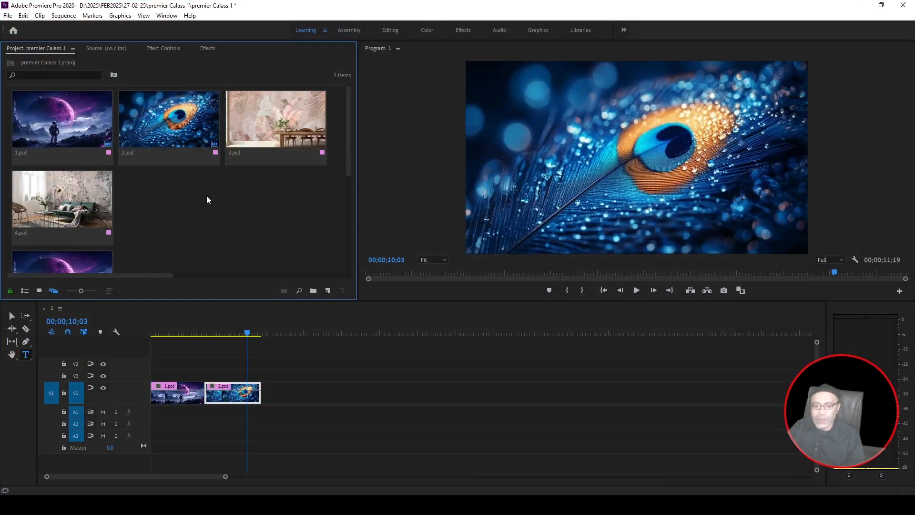
right_click(178, 195)
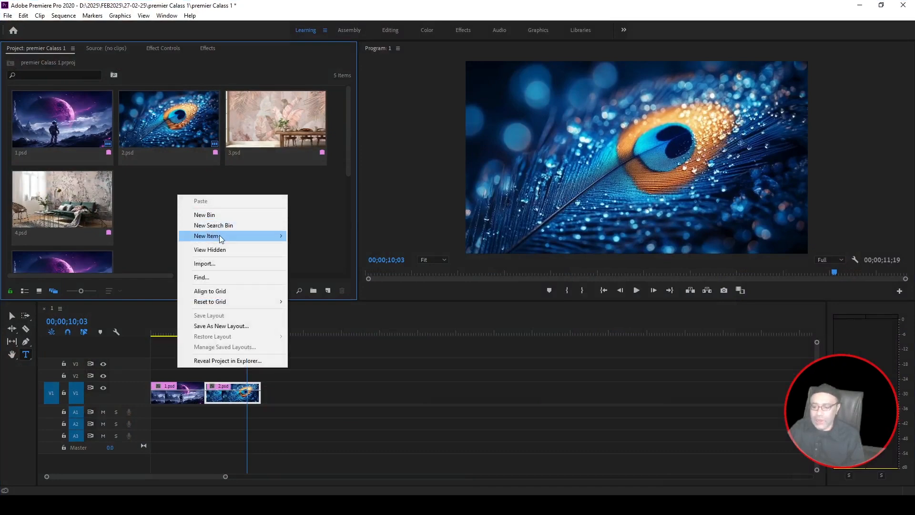
mouse_move(226, 237)
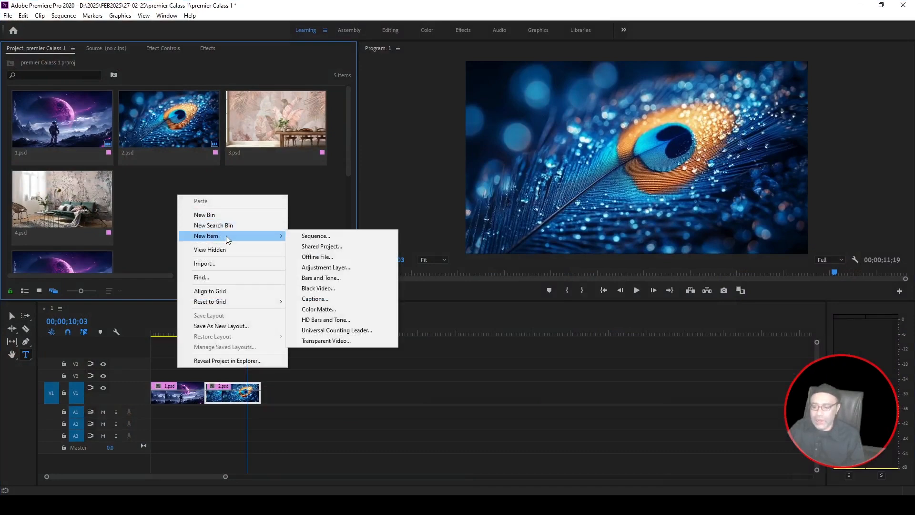
click(239, 265)
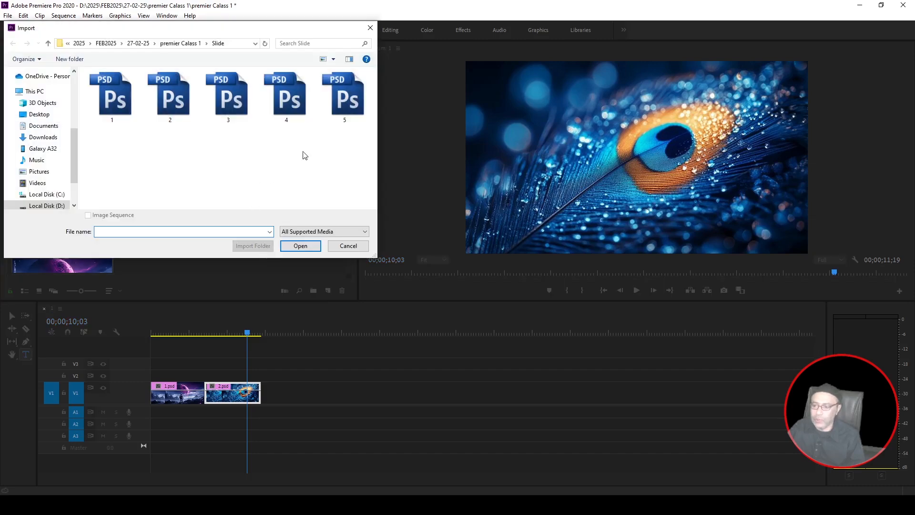
click(347, 114)
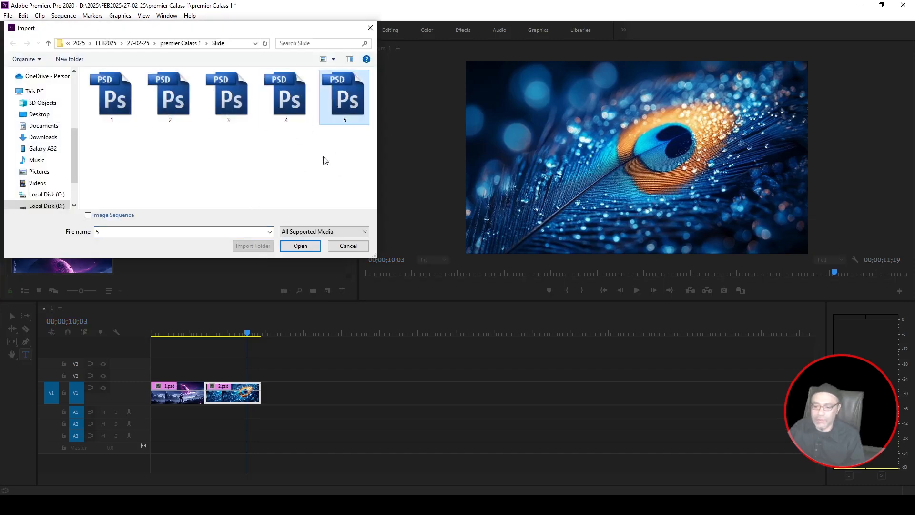
click(311, 248)
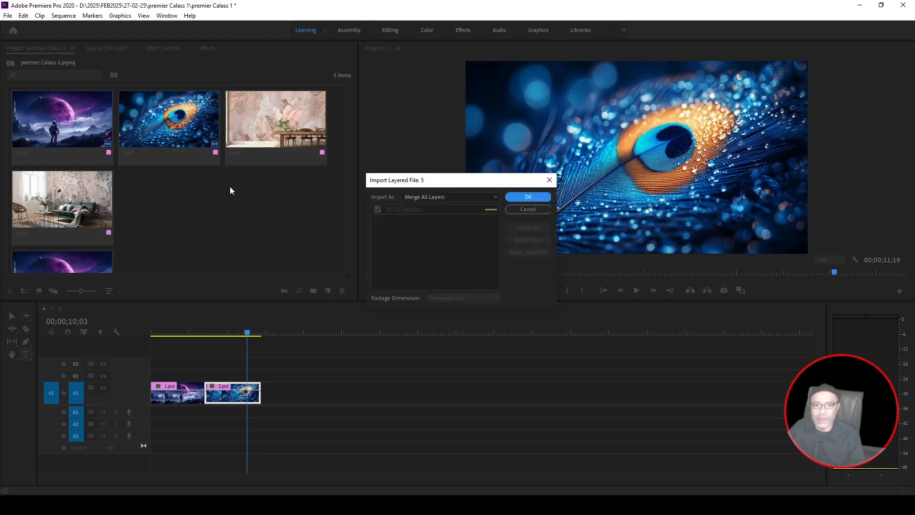
click(529, 197)
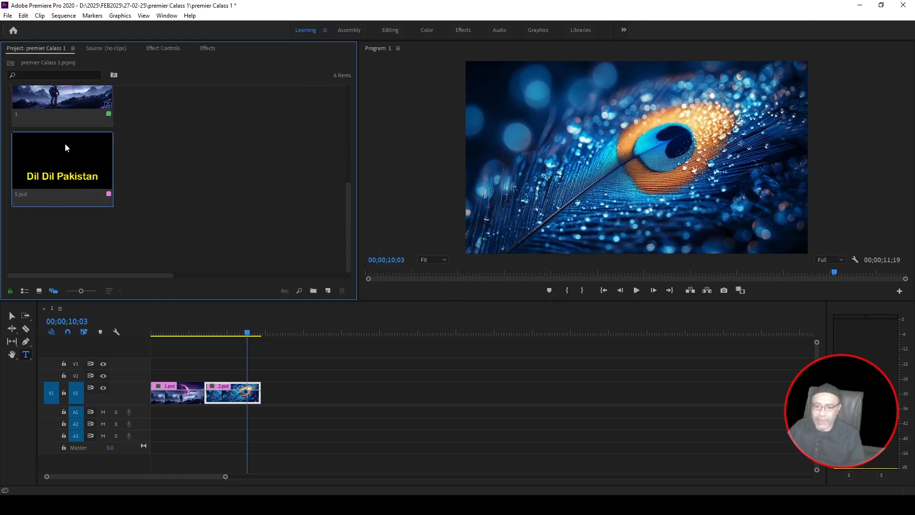
- Place 5.psd on track V2 directly above the 2.psd clip and play the sequence across the cut to preview the title
drag(49, 157, 213, 373)
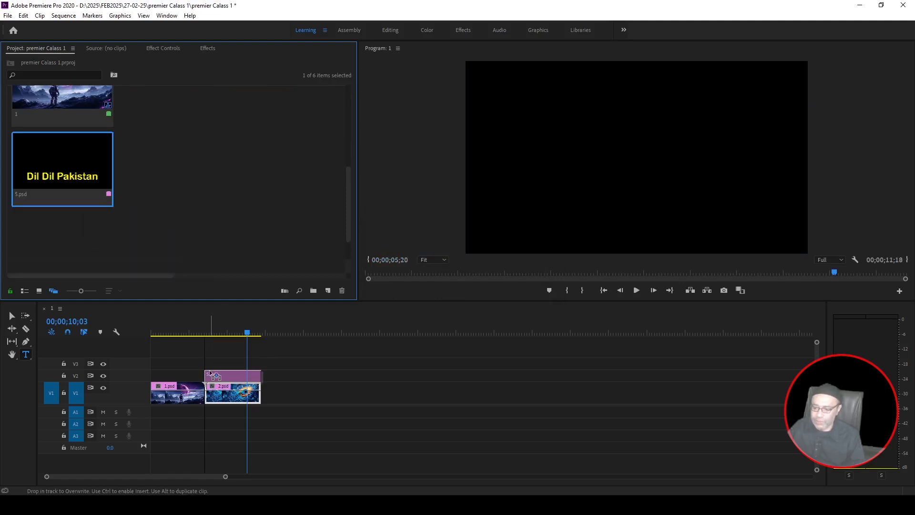
click(205, 333)
drag(204, 333, 189, 334)
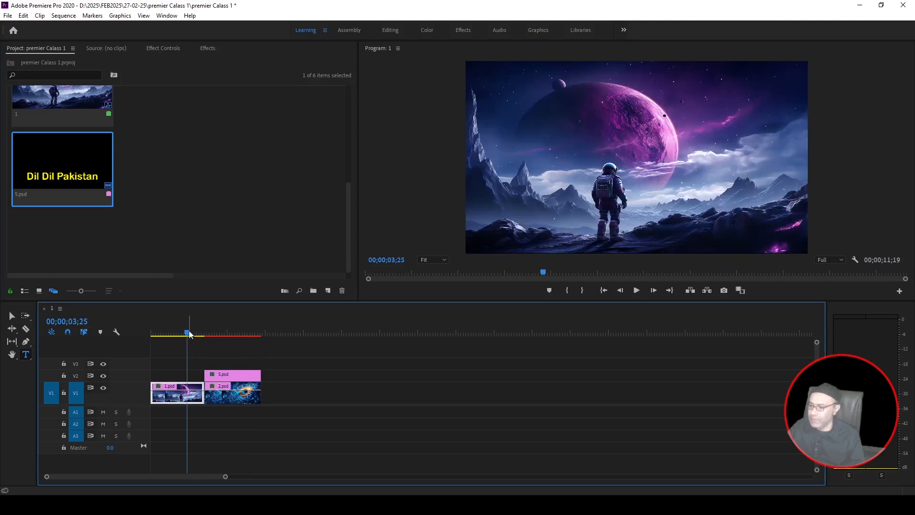
key(space)
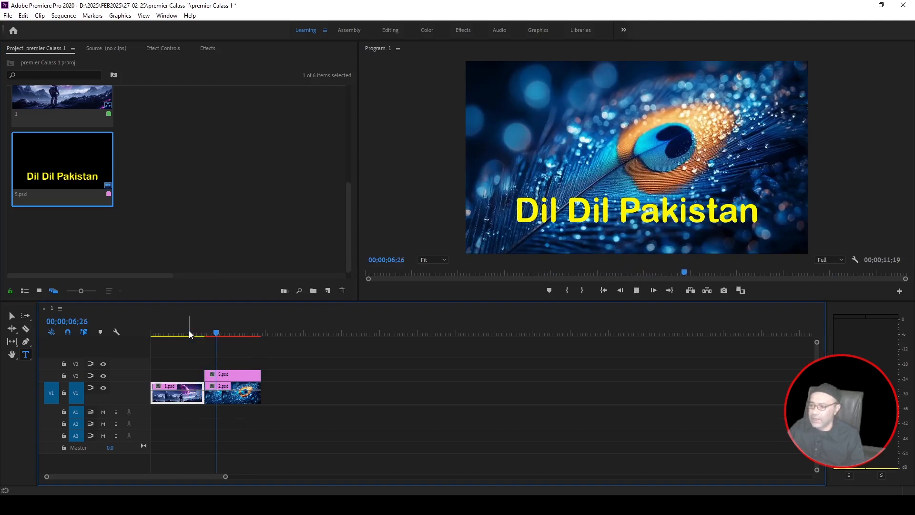
key(space)
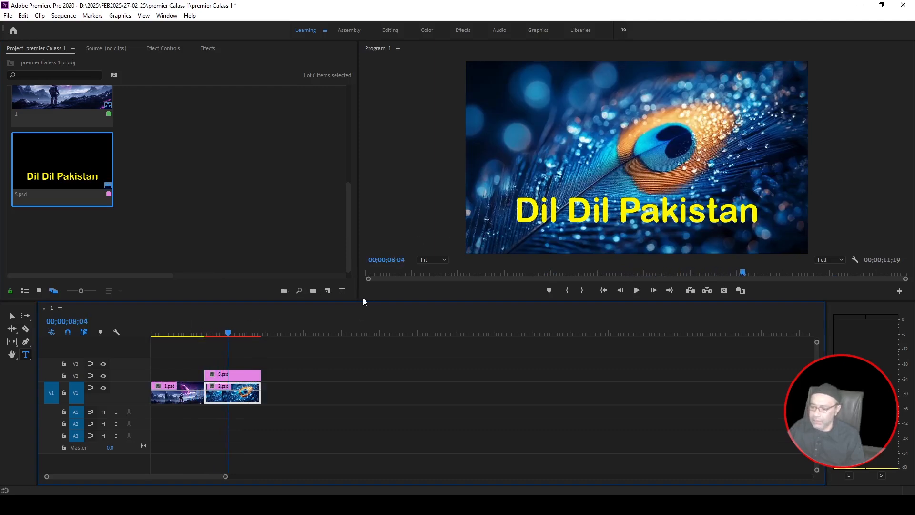
- Enlarge the Program monitor slightly, move the playhead to 00;00;07;18 and select the 5.psd title clip on V2
drag(358, 300, 354, 309)
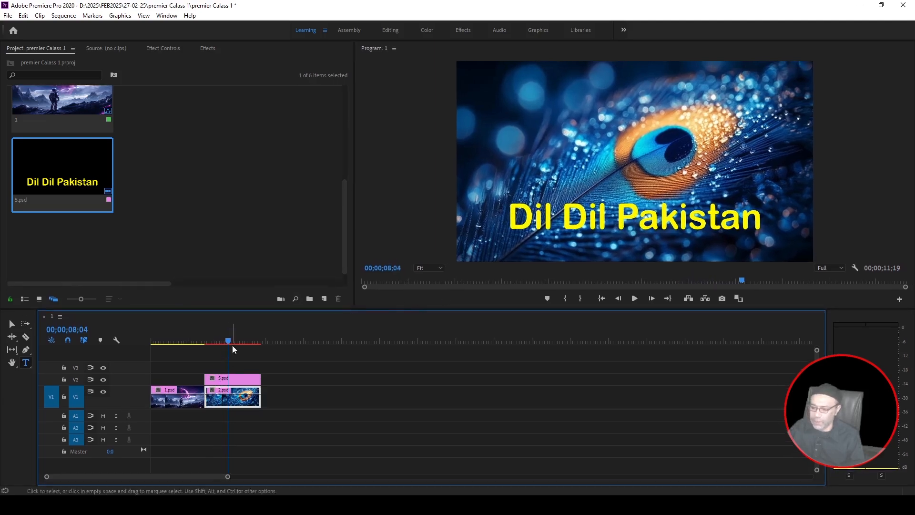
mouse_move(228, 341)
mouse_down()
mouse_move(208, 342)
mouse_move(236, 343)
mouse_move(213, 347)
mouse_move(224, 348)
mouse_up()
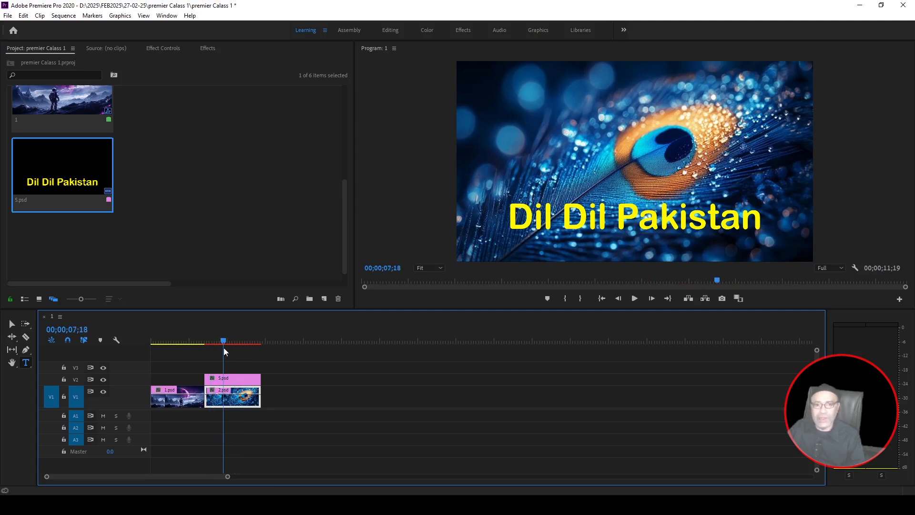
click(234, 379)
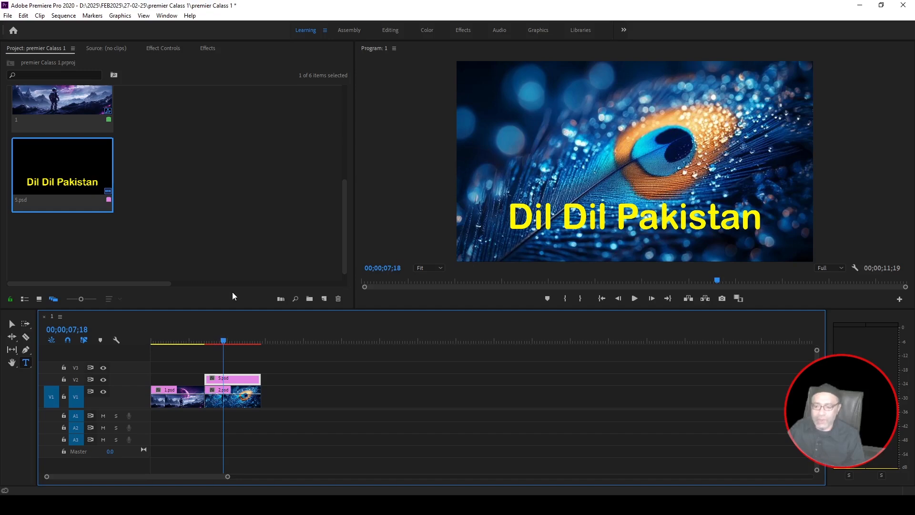
- Show the effects library and collapse all the subfolders inside Video Transitions
click(208, 49)
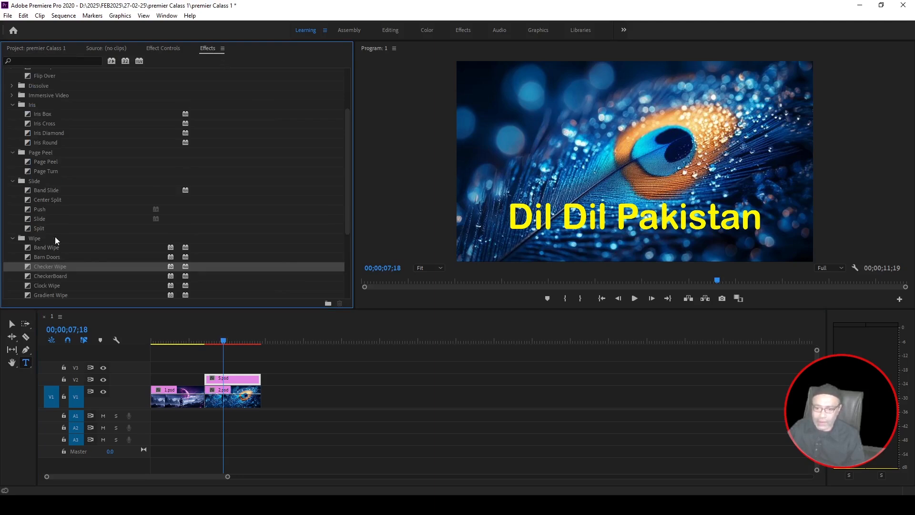
scroll(56, 237, up, 1)
click(12, 114)
scroll(31, 129, up, 3)
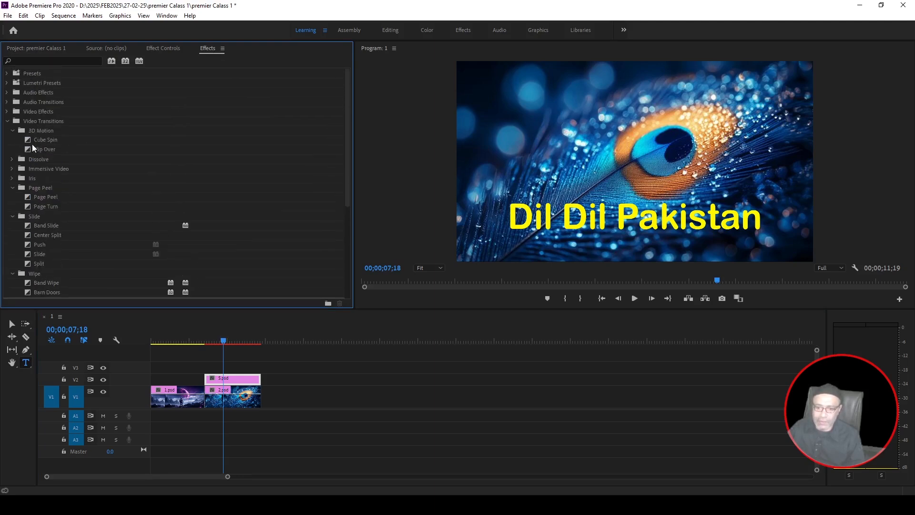
click(7, 122)
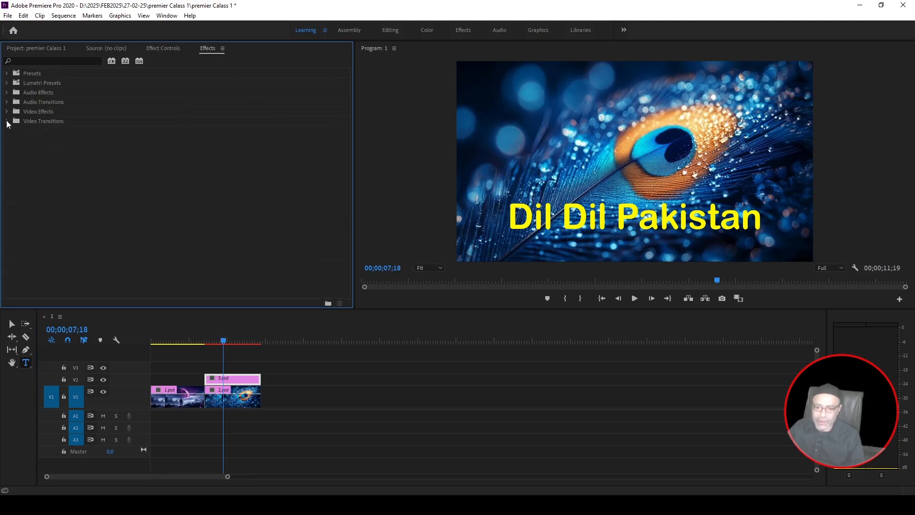
click(55, 121)
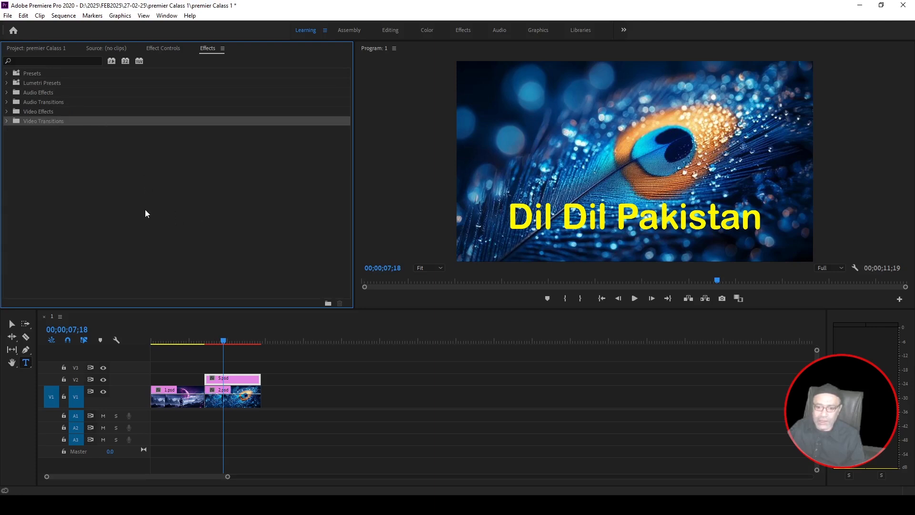
click(7, 121)
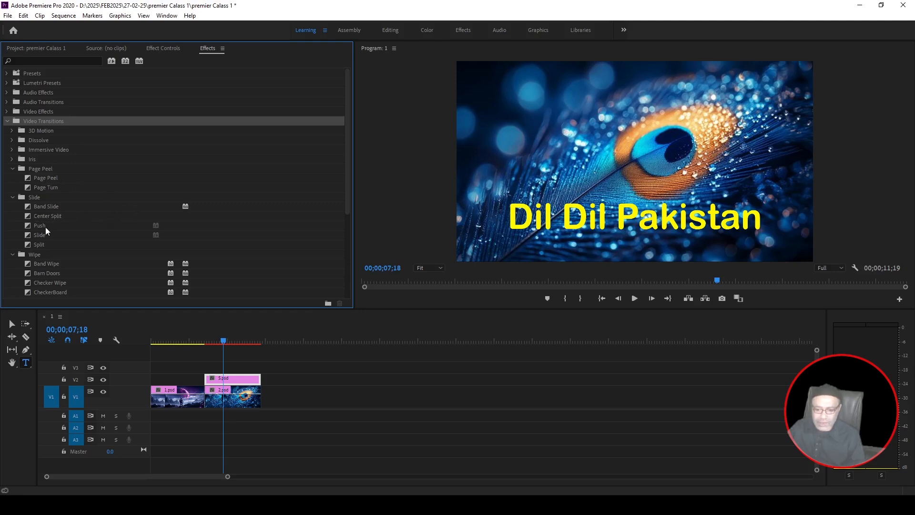
click(13, 198)
click(12, 169)
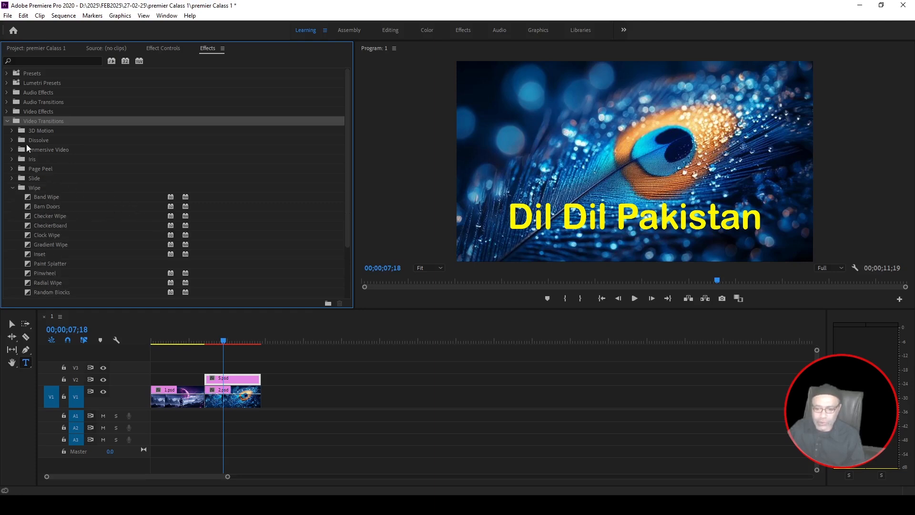
click(12, 188)
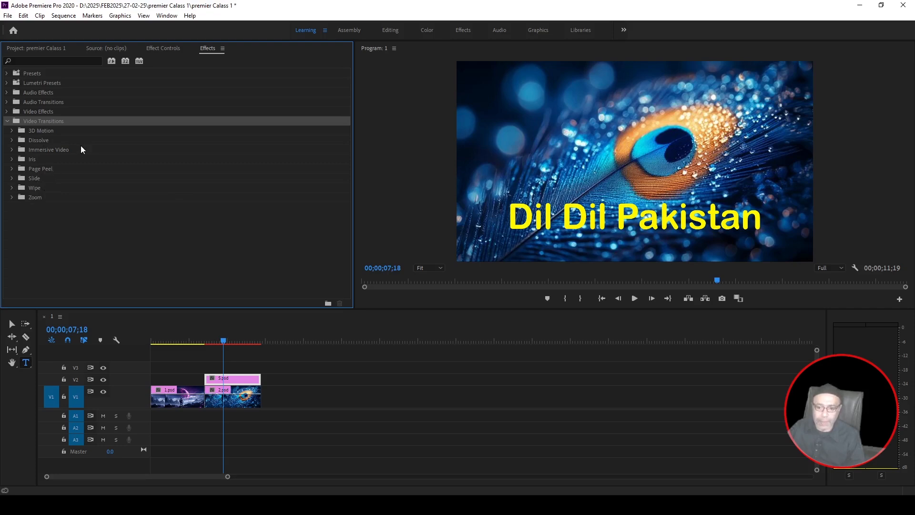
- Apply the Band Slide transition from the Slide group to the start of the 5.psd clip and play across the cut
click(12, 178)
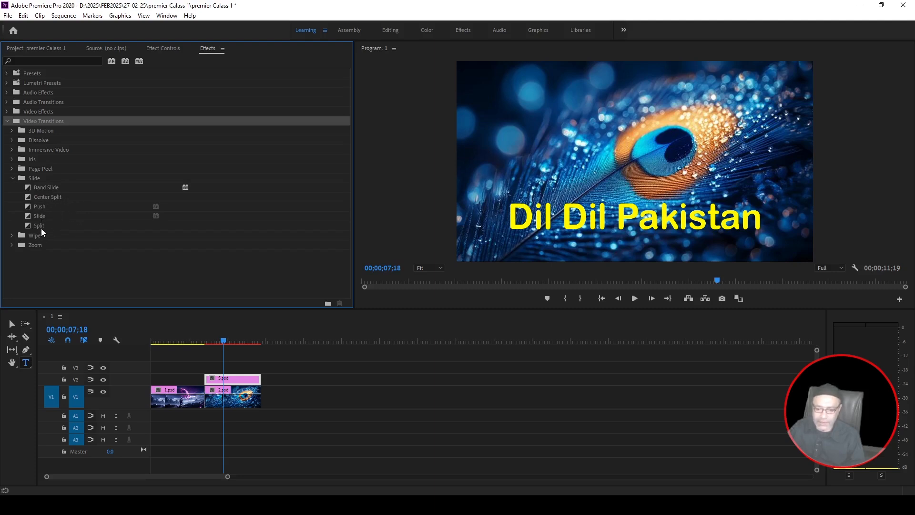
drag(53, 187, 174, 234)
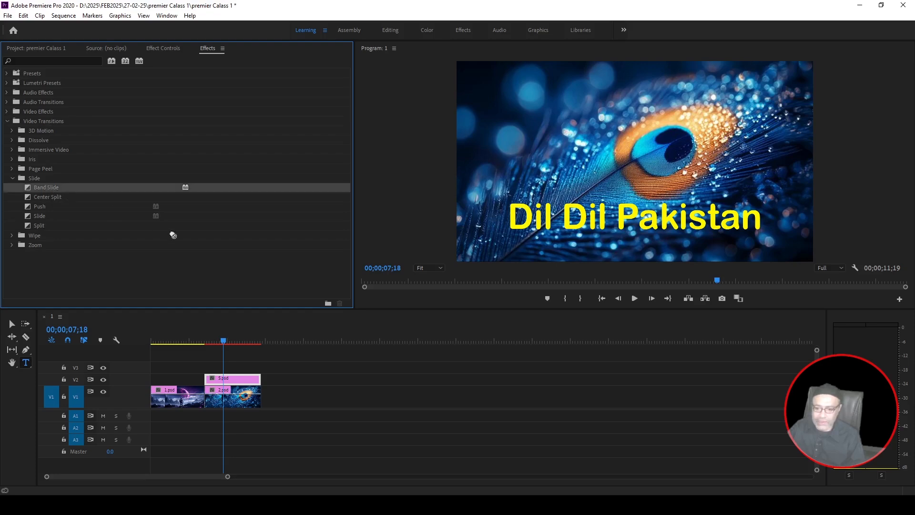
drag(216, 337, 211, 383)
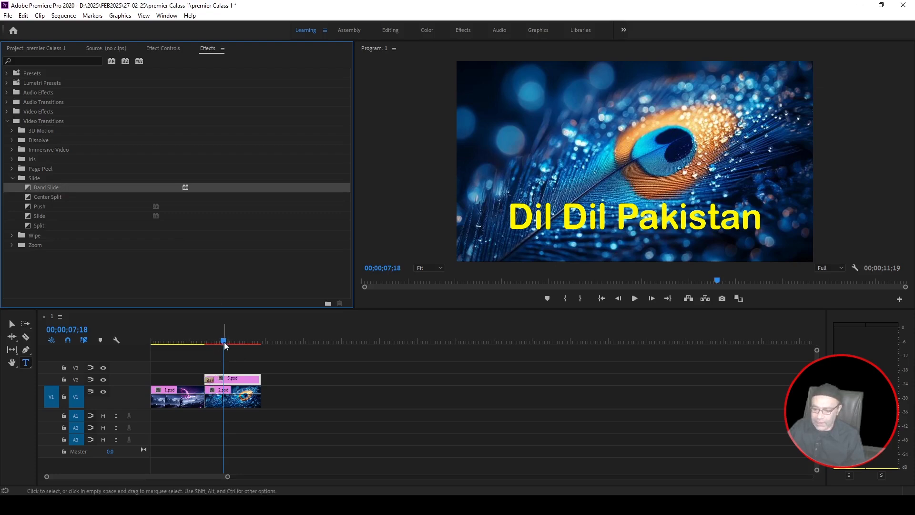
drag(223, 340, 201, 342)
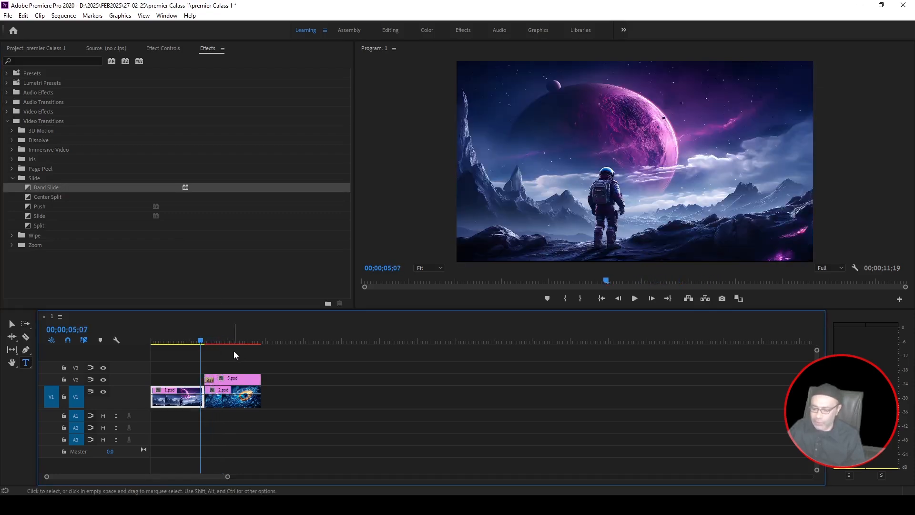
key(space)
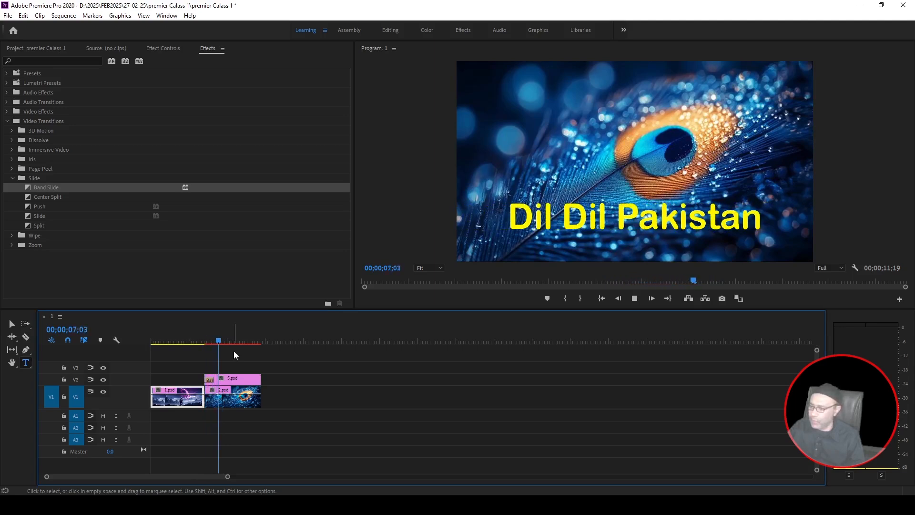
key(space)
mouse_move(217, 341)
mouse_down()
mouse_move(205, 341)
mouse_move(221, 341)
mouse_up()
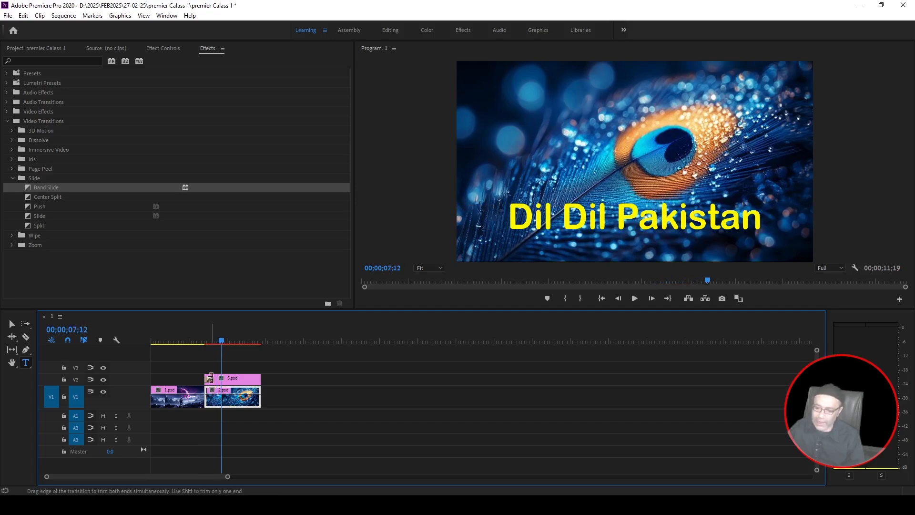
- Increase the height of track V2 and lengthen the title's Band Slide transition to 00;00;01;20
drag(210, 377, 214, 379)
drag(222, 341, 209, 342)
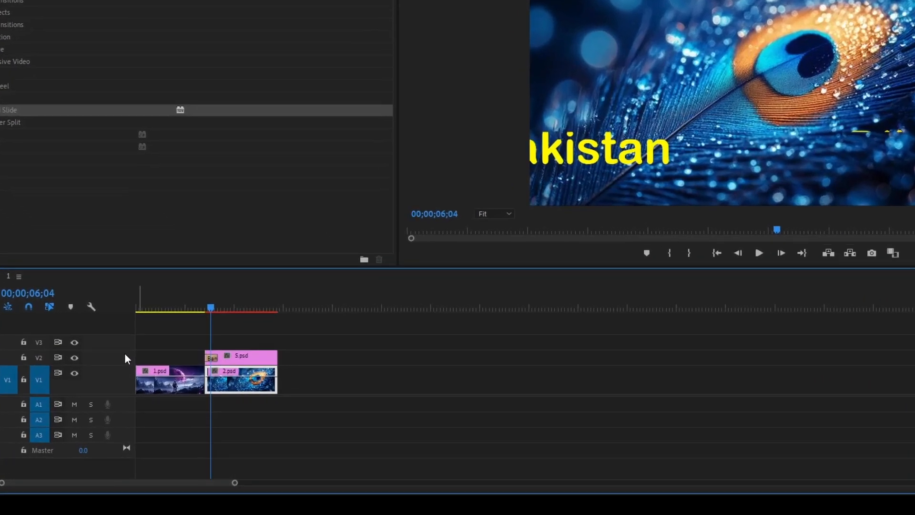
drag(95, 310, 96, 291)
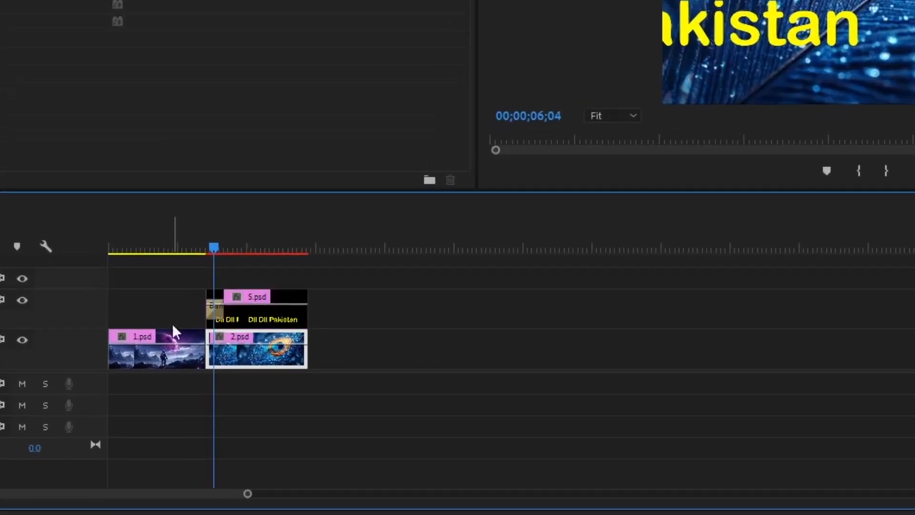
drag(211, 250, 229, 249)
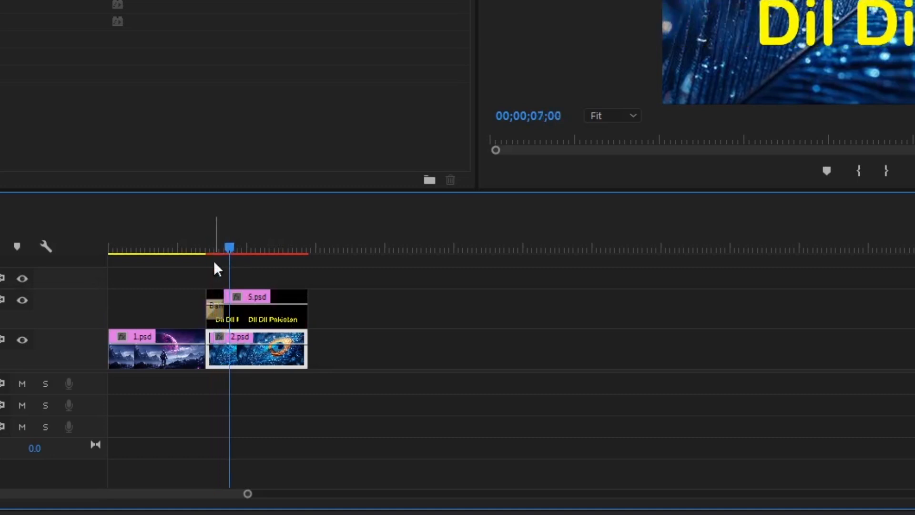
click(215, 310)
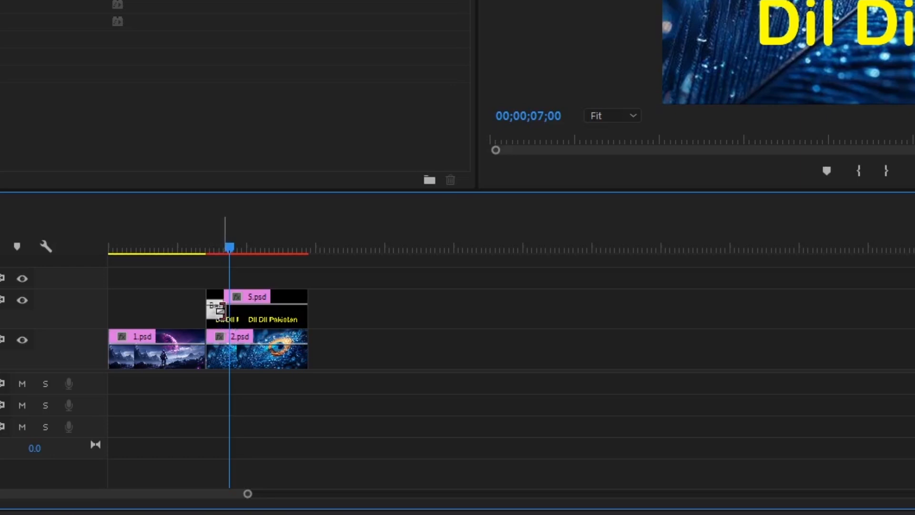
drag(221, 310, 219, 376)
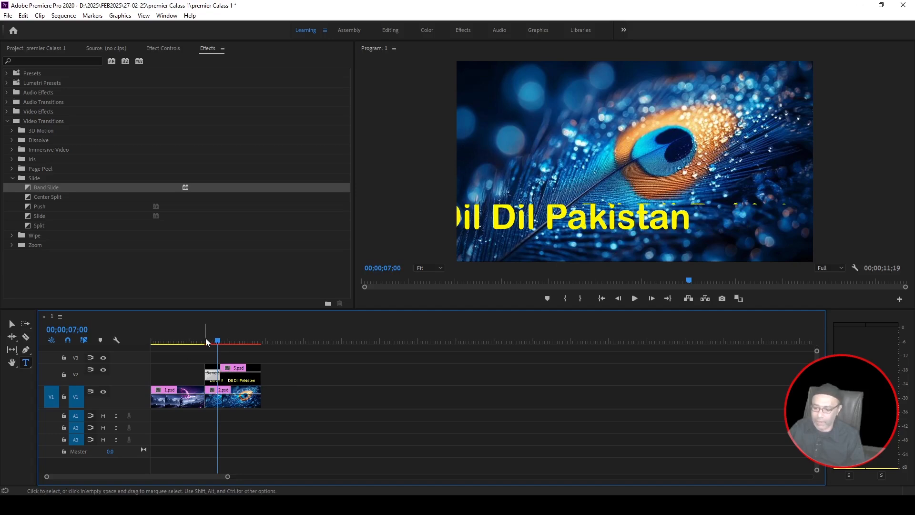
- Play the sequence from the end of the 1.psd clip to preview the lengthened Band Slide on the title
drag(202, 341, 197, 342)
key(space)
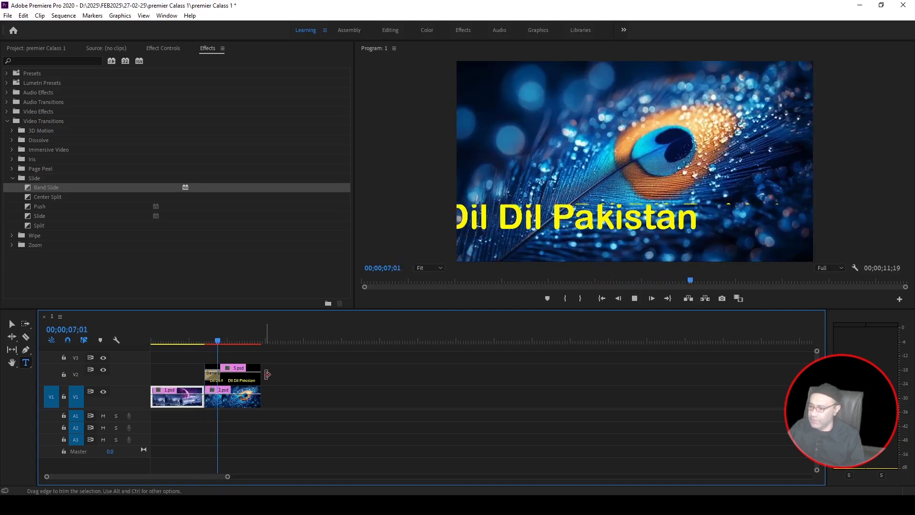
key(space)
mouse_move(216, 339)
mouse_down()
mouse_move(206, 340)
mouse_move(220, 342)
mouse_up()
- Save the project and set the number of bands to 50 in the Band Slide transition's custom settings
click(216, 378)
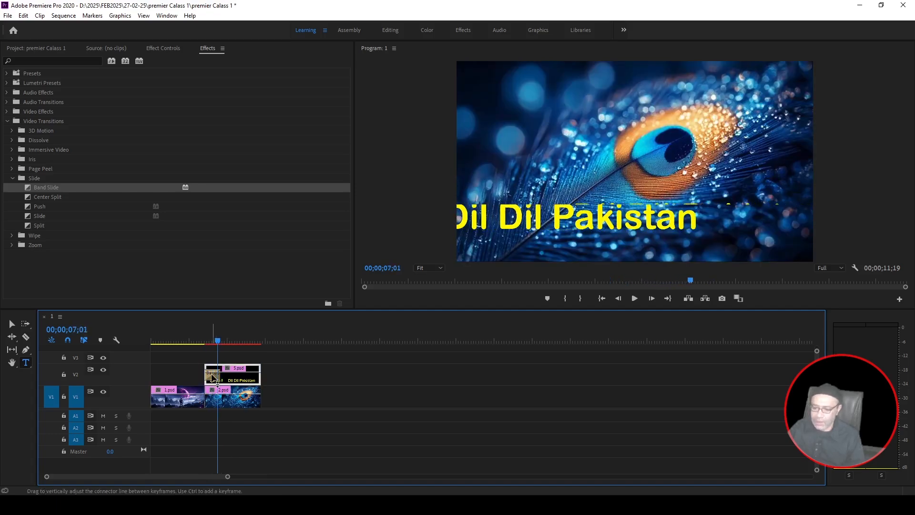
click(215, 380)
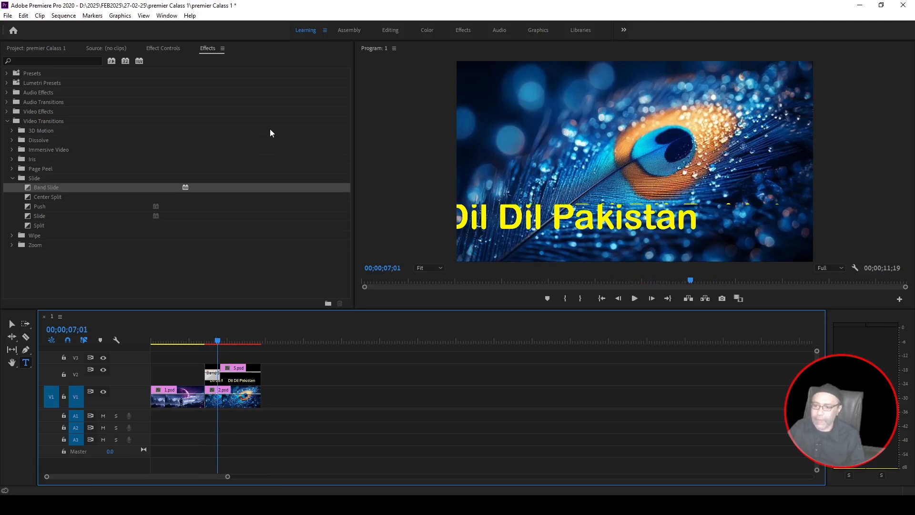
click(168, 51)
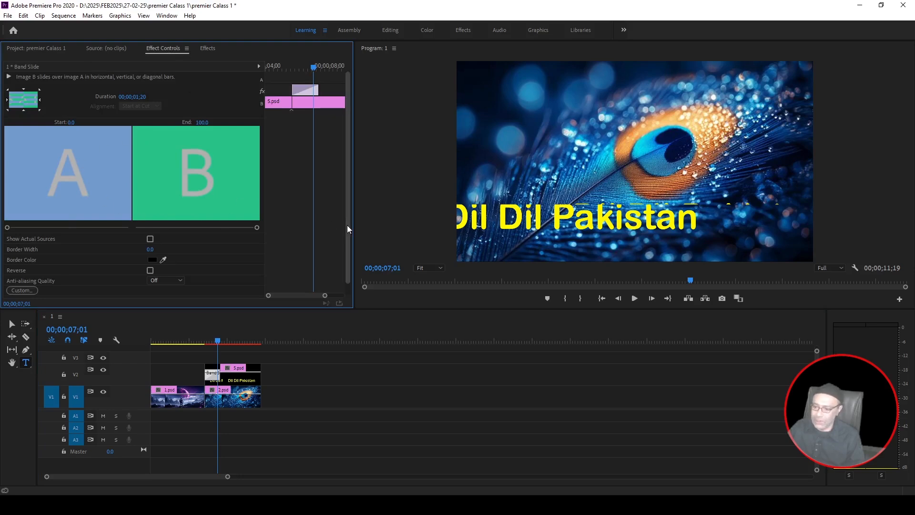
drag(347, 225, 348, 244)
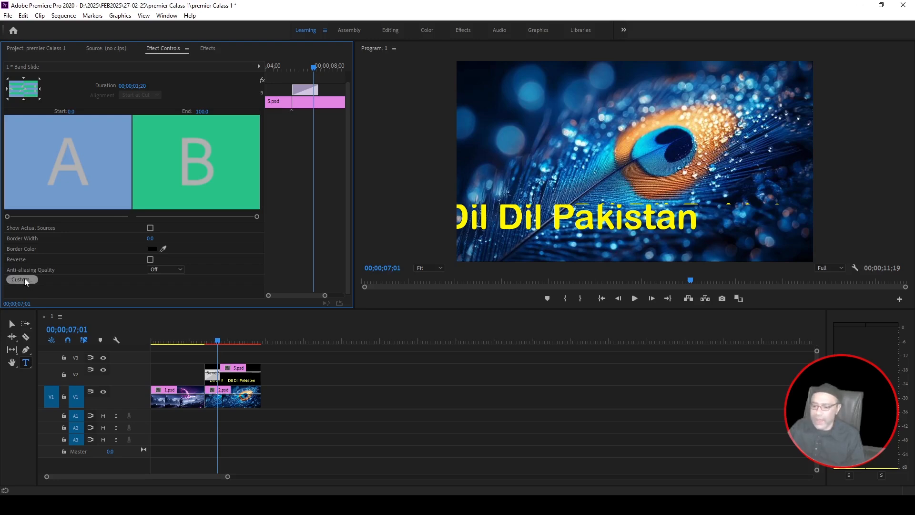
key(ctrl+s)
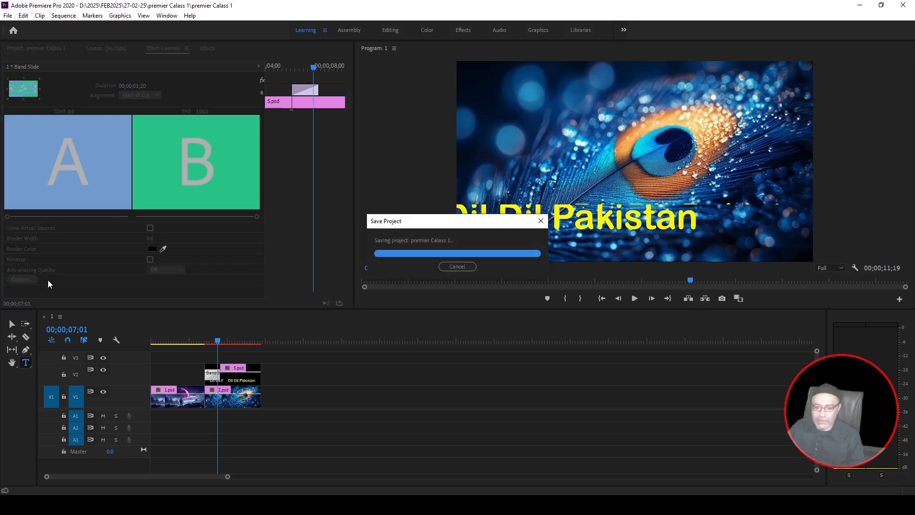
click(19, 279)
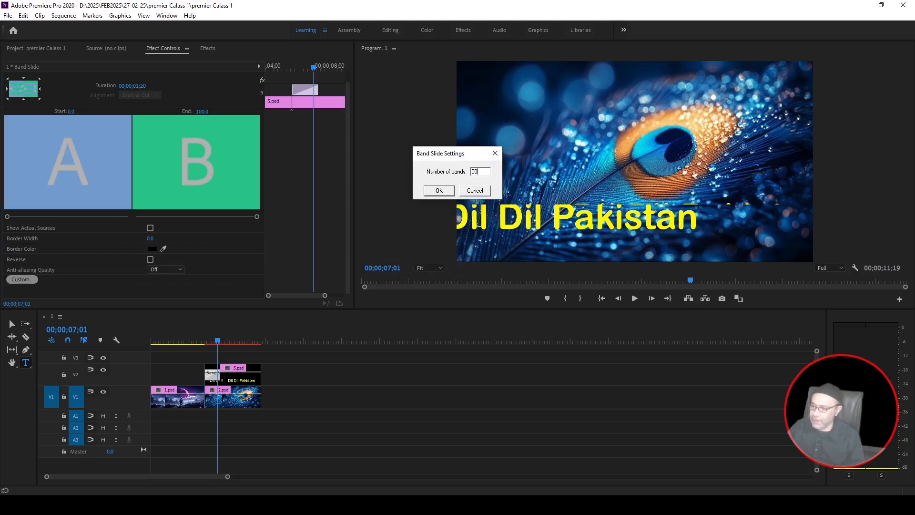
click(451, 192)
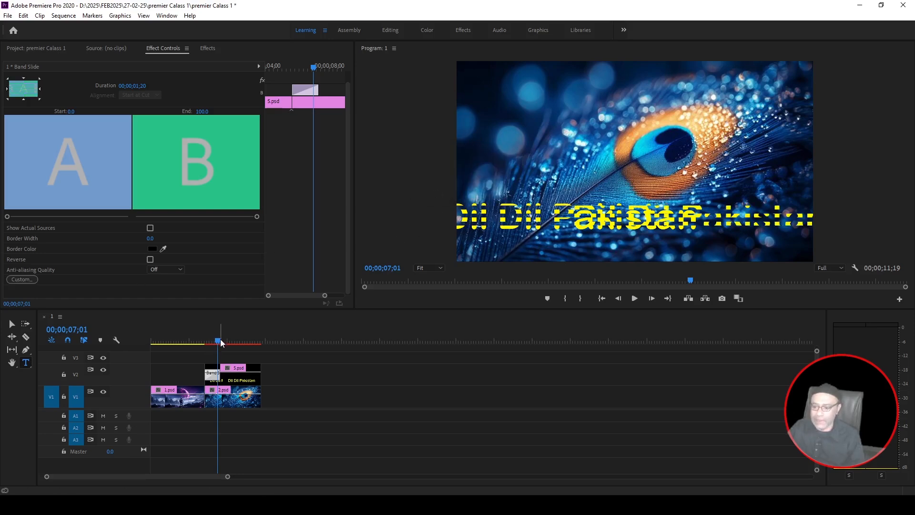
- Play the sequence from before the second slide to preview the title's 50-band transition
drag(219, 342, 192, 341)
key(space)
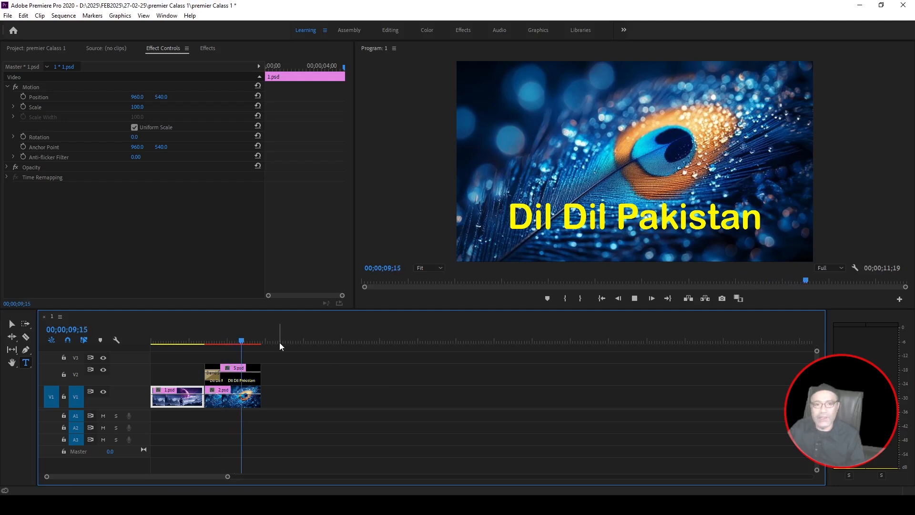
key(space)
- Lengthen the Band Slide transition to 00;00;02;29 and extend the end of the 5.psd clip to about 00;00;14;01
drag(220, 375, 230, 377)
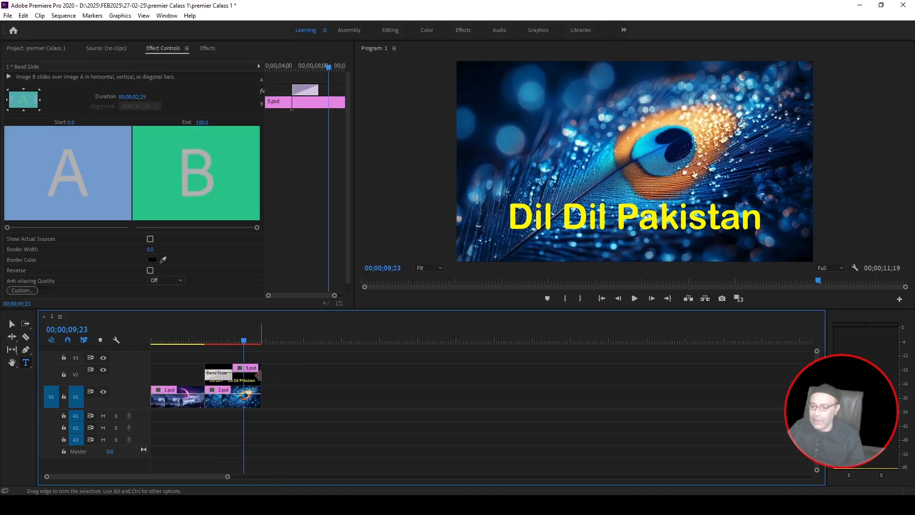
drag(261, 376, 284, 377)
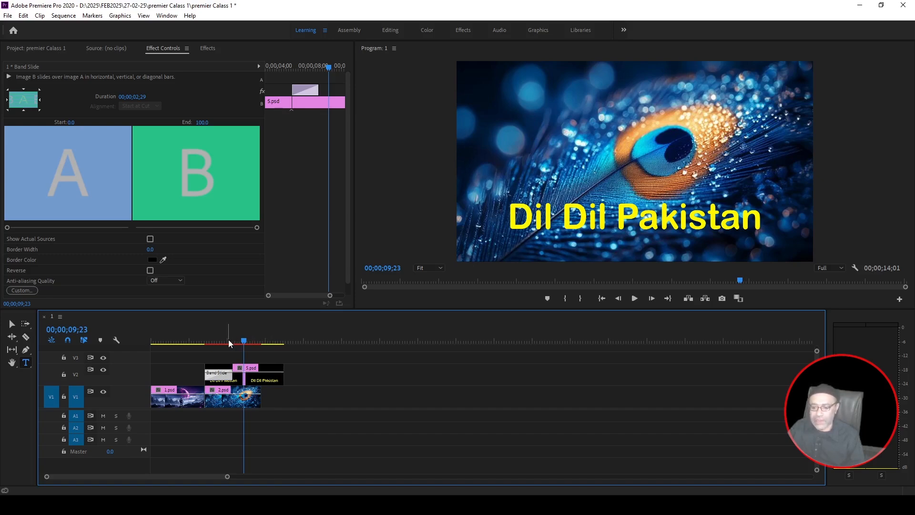
- Play the sequence from 00;00;04;03 past the end of the 2.psd clip to check the longer title and transition
drag(197, 339, 190, 339)
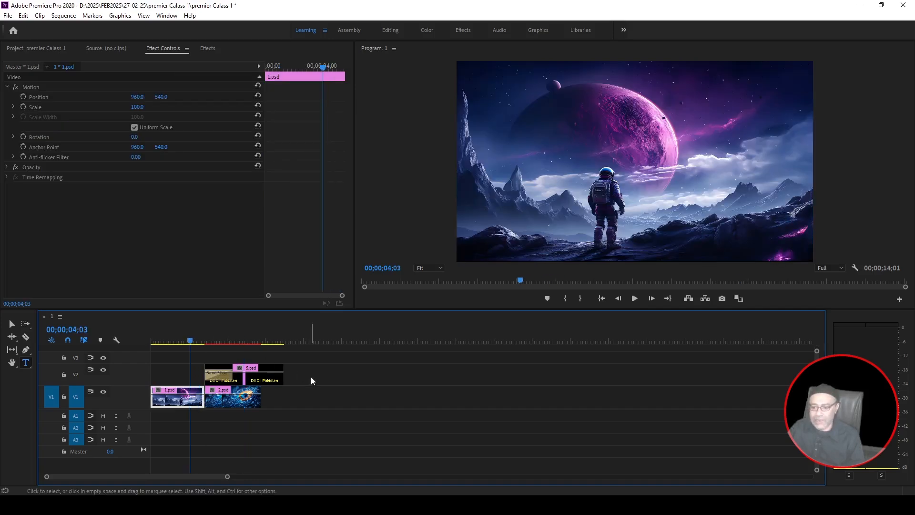
key(space)
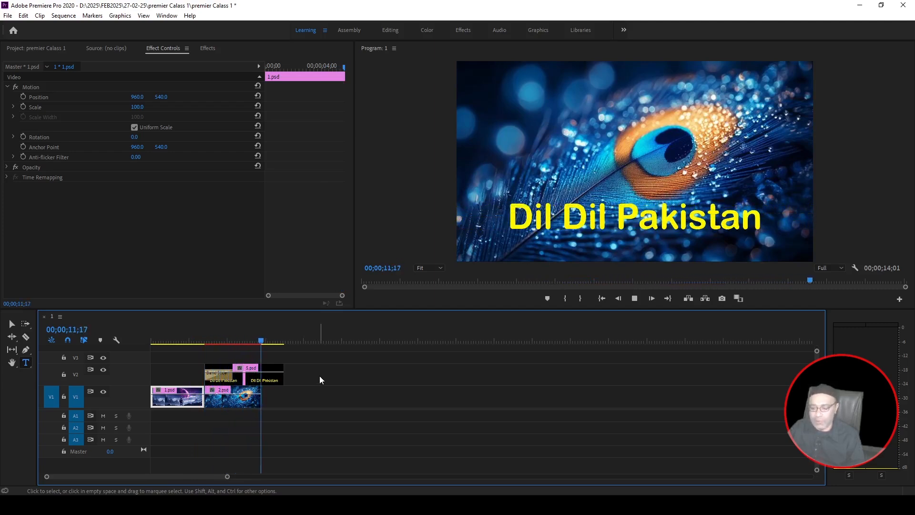
key(space)
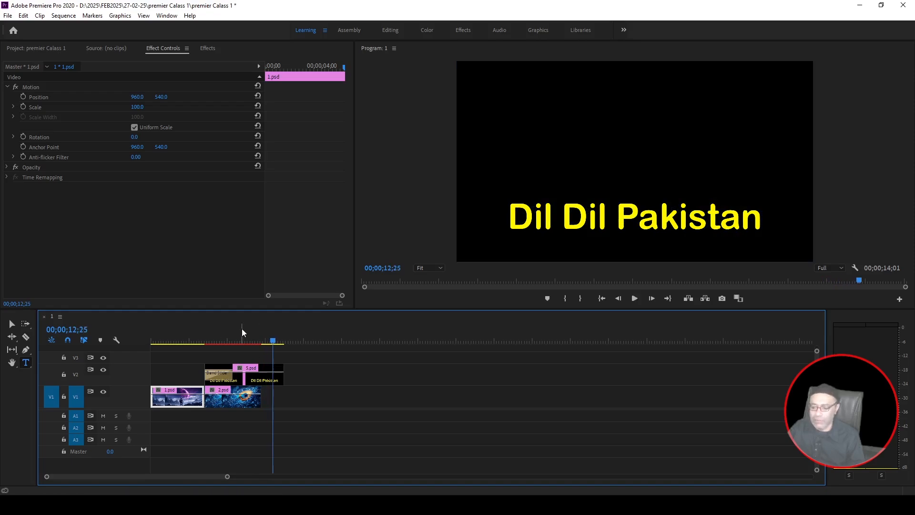
- Play the sequence from before the second slide and extend the end of the 5.psd clip to about 00;00;15;28
drag(242, 329, 194, 342)
key(space)
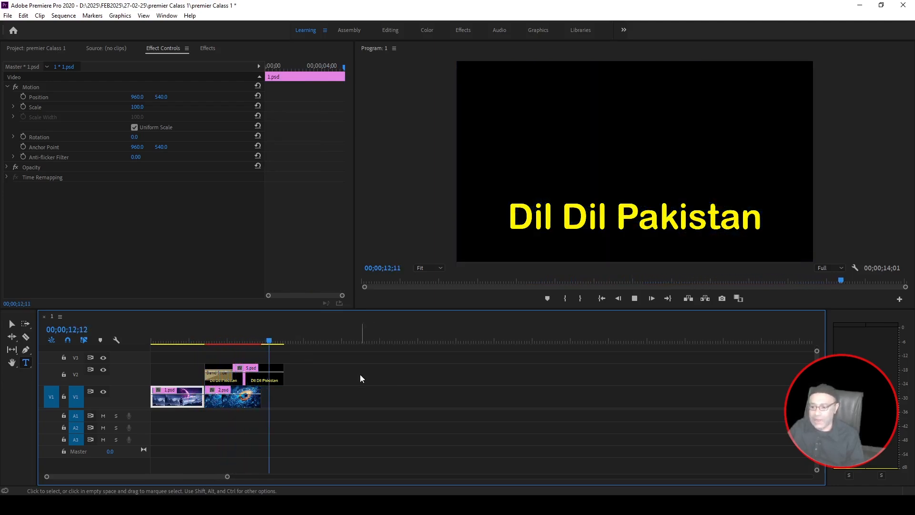
key(space)
drag(281, 375, 302, 375)
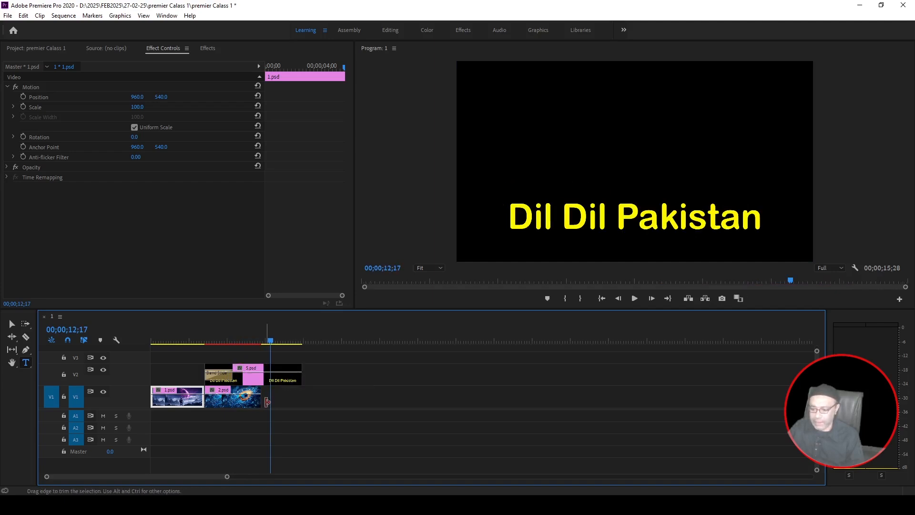
click(268, 342)
drag(268, 342, 248, 340)
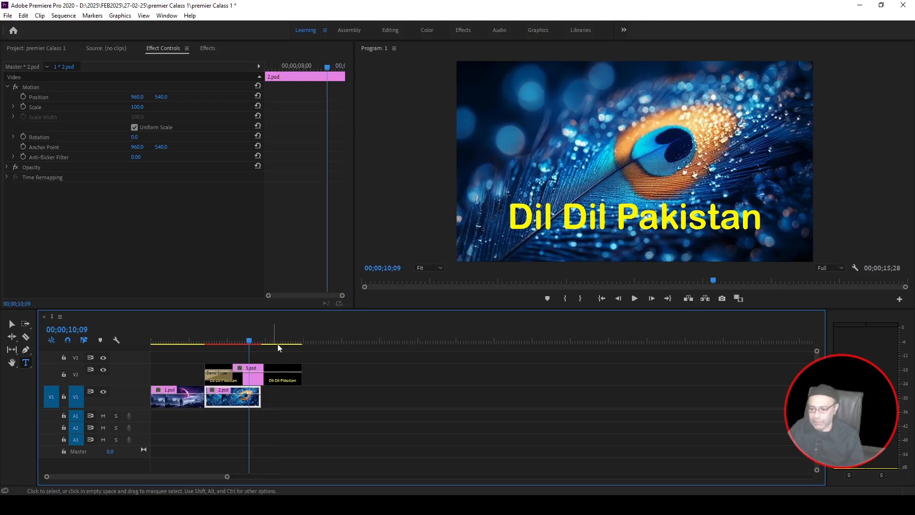
- Cut the 1.psd clip at 00;00;02;06, delete its first part, and shift all remaining clips to the start of the sequence
drag(250, 338, 172, 350)
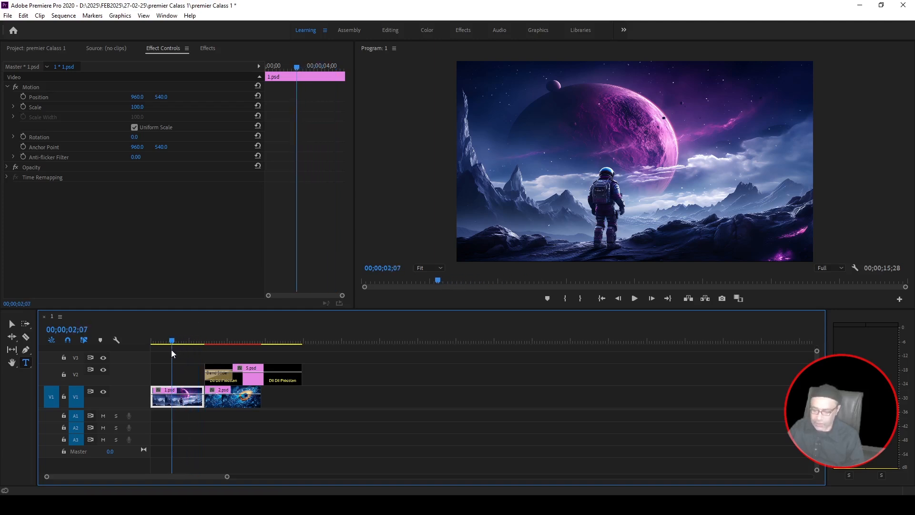
key(c)
click(172, 401)
key(v)
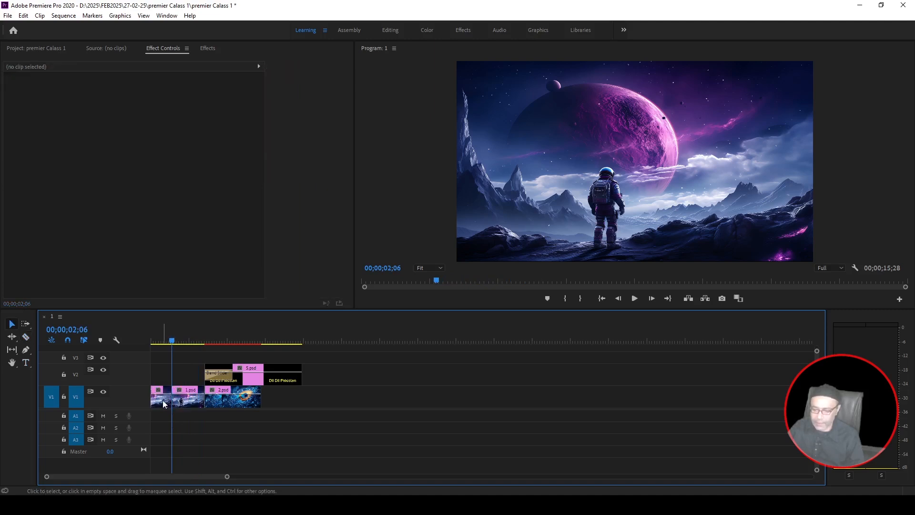
click(162, 400)
key(Delete)
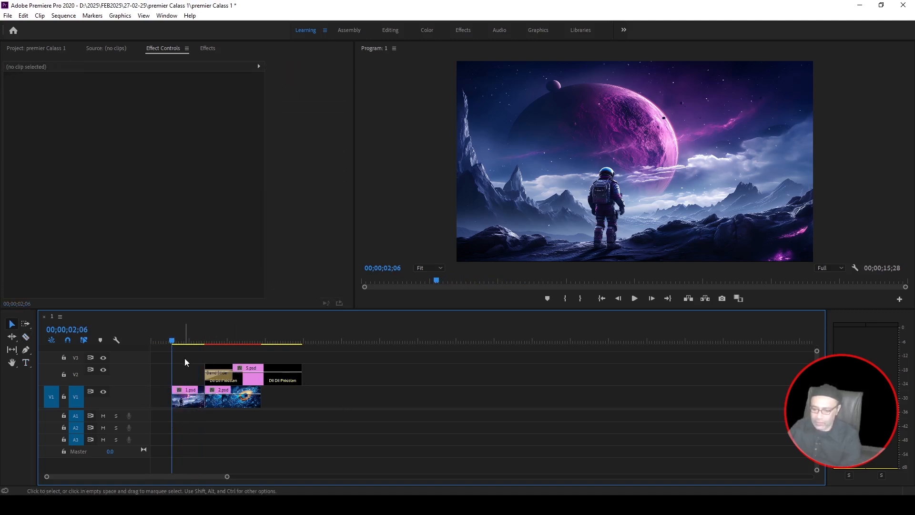
drag(185, 363, 331, 403)
drag(239, 403, 202, 401)
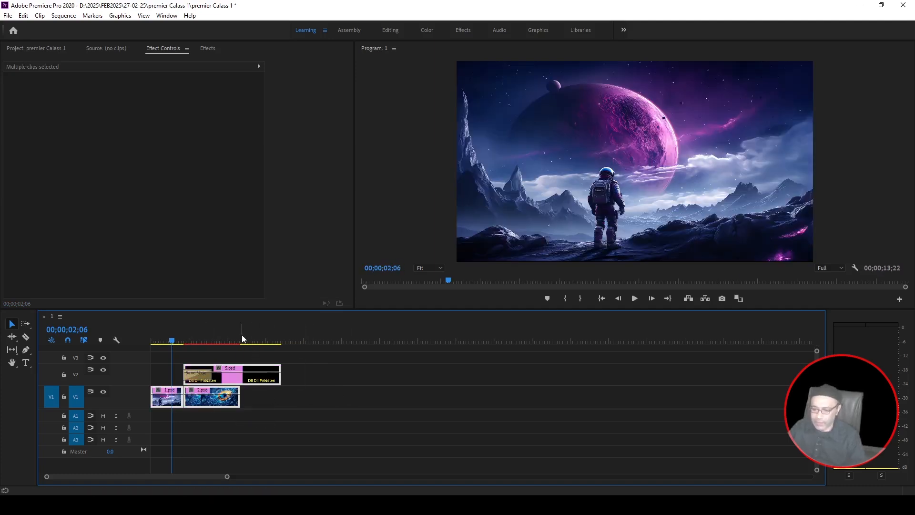
- Mark the sequence's Out point at the end of the 5.psd clip, at 00;00;13;22
drag(243, 338, 282, 339)
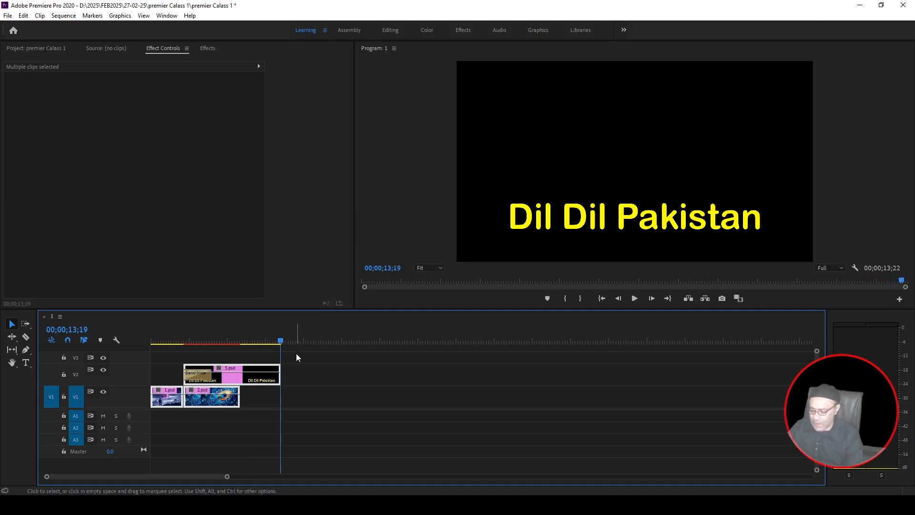
key(equal)
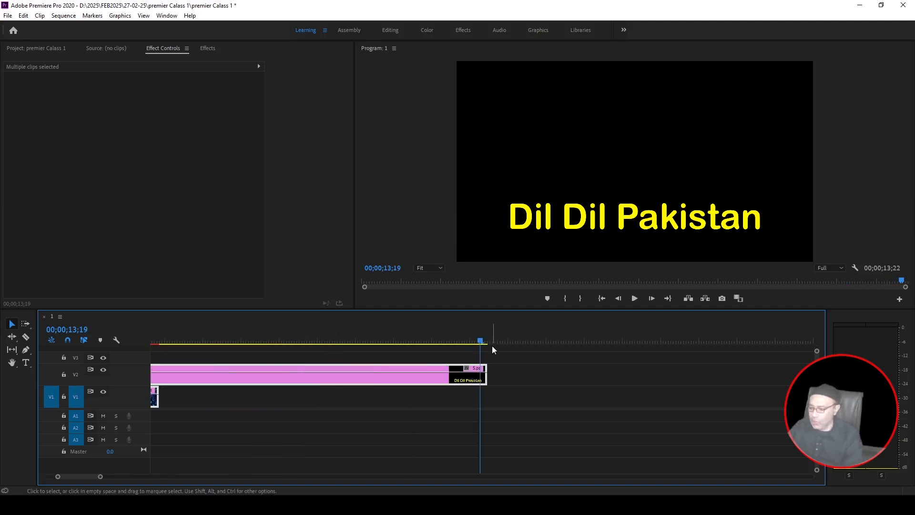
key(minus)
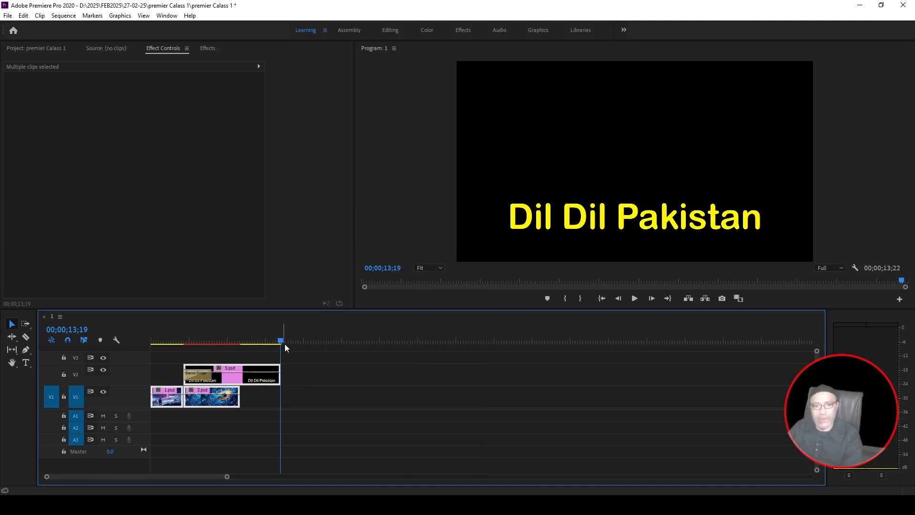
key(equal)
key(equal)
key(equal)
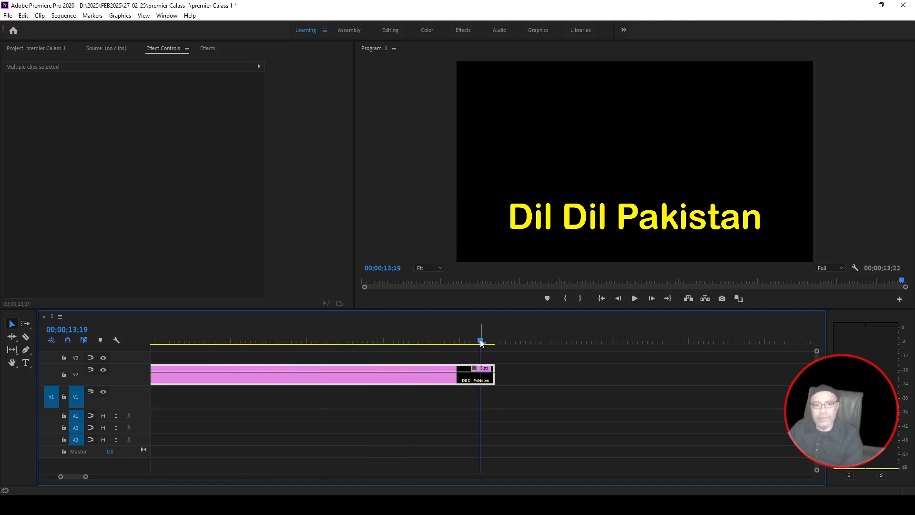
drag(480, 340, 498, 340)
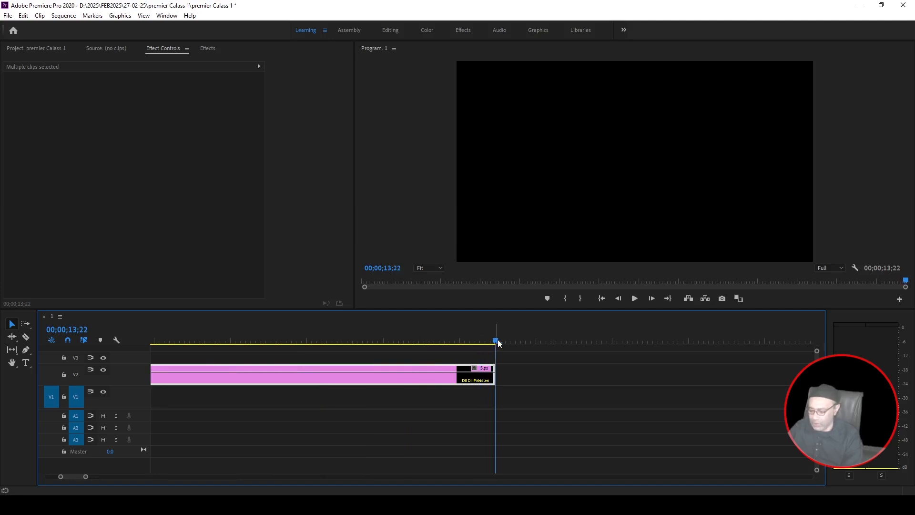
key(minus)
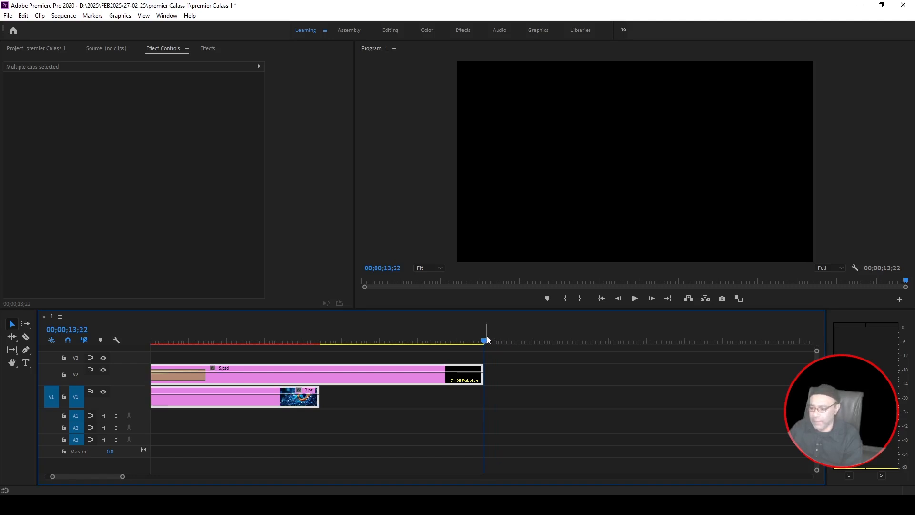
right_click(491, 338)
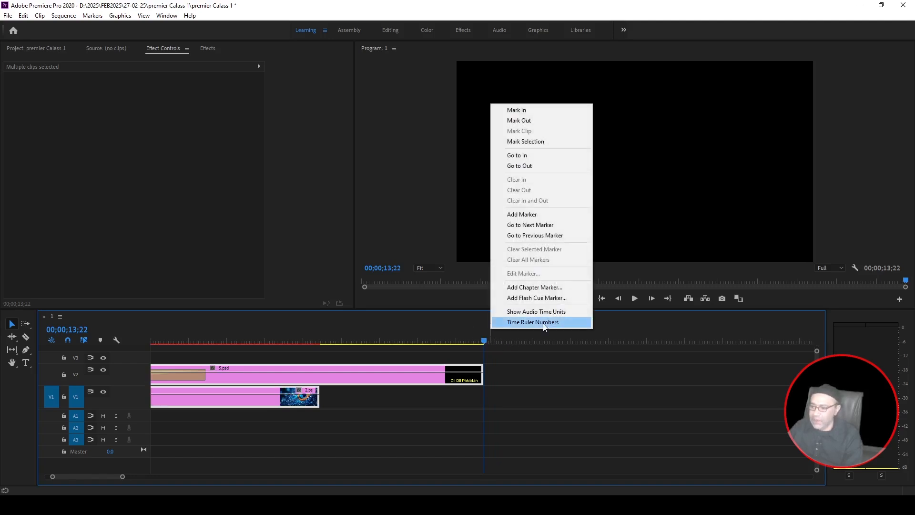
click(541, 125)
drag(483, 341, 249, 358)
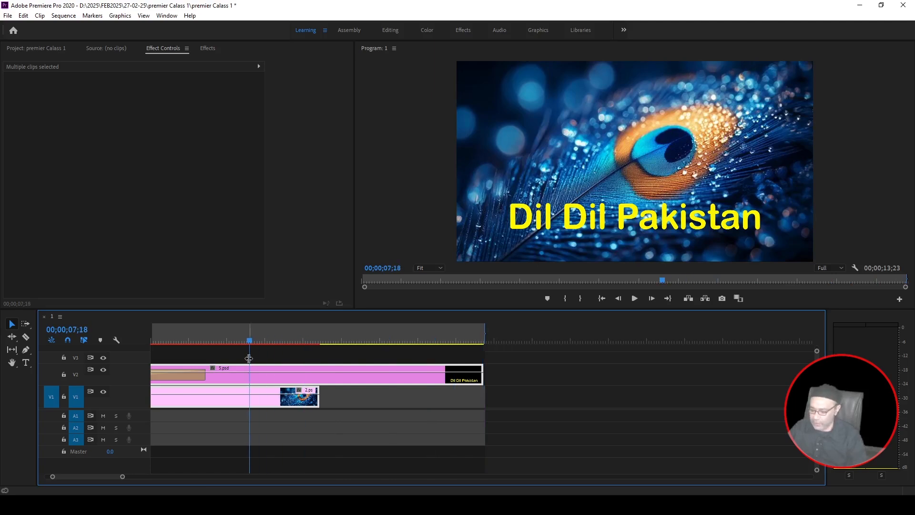
key(minus)
key(minus)
drag(177, 339, 282, 354)
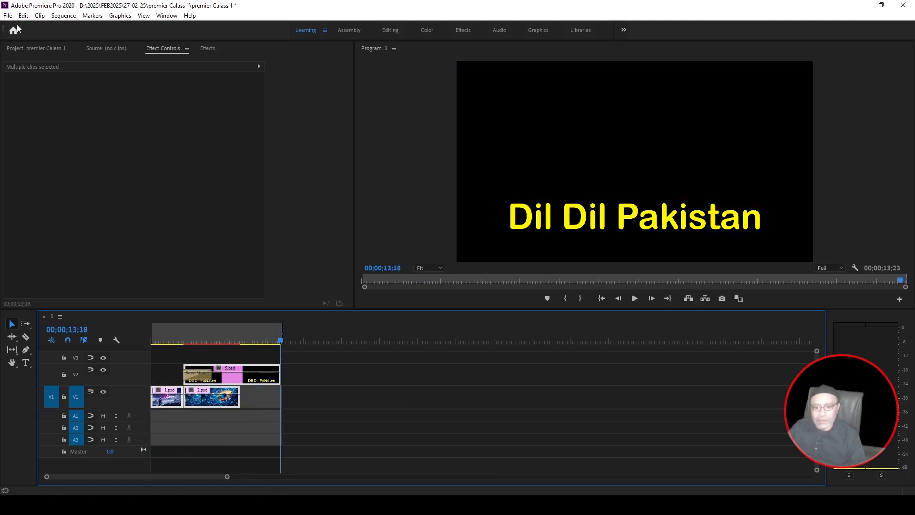
click(8, 15)
mouse_move(86, 280)
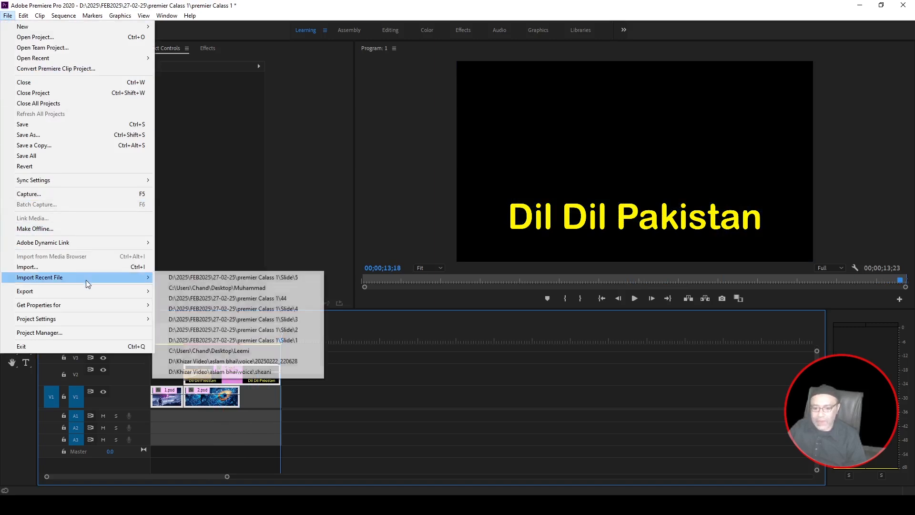
mouse_move(58, 292)
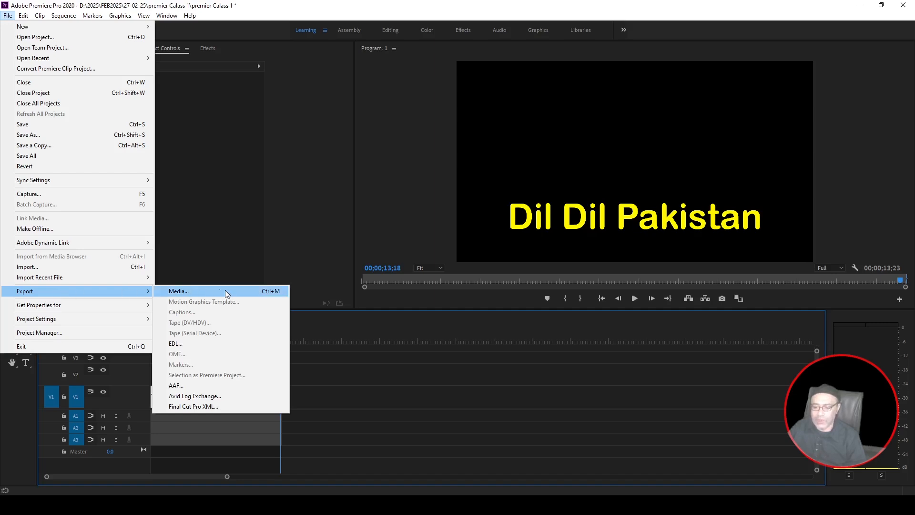
click(238, 290)
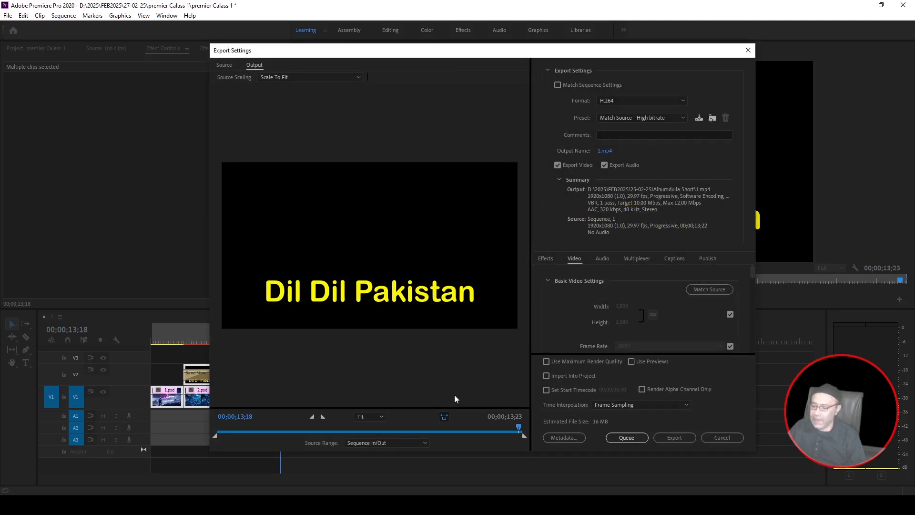
click(706, 438)
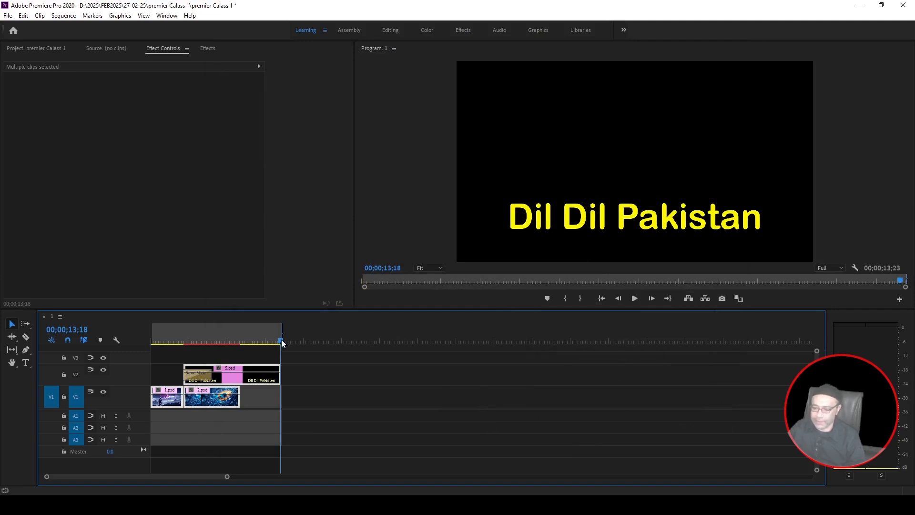
- Extend the end of the 2.psd clip on V1 to line up with the end of the 5.psd title clip
drag(282, 339, 241, 336)
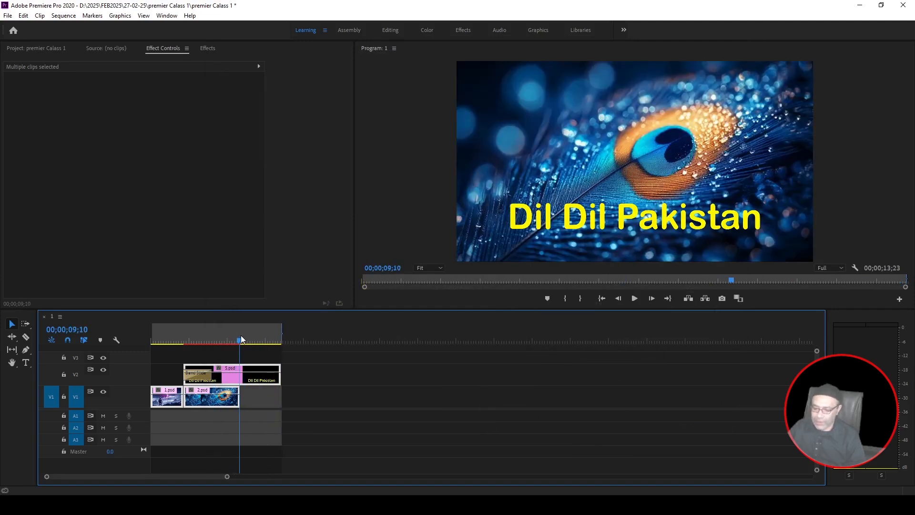
click(239, 403)
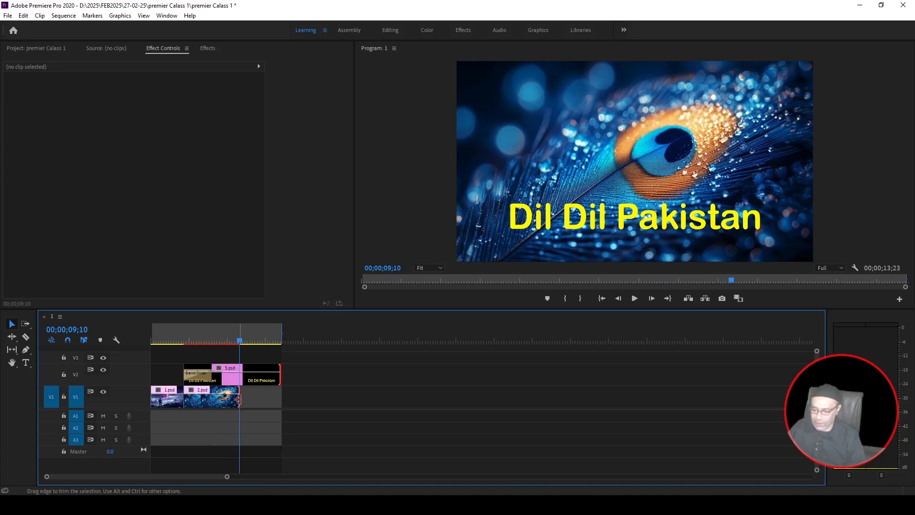
drag(240, 400, 281, 401)
click(226, 401)
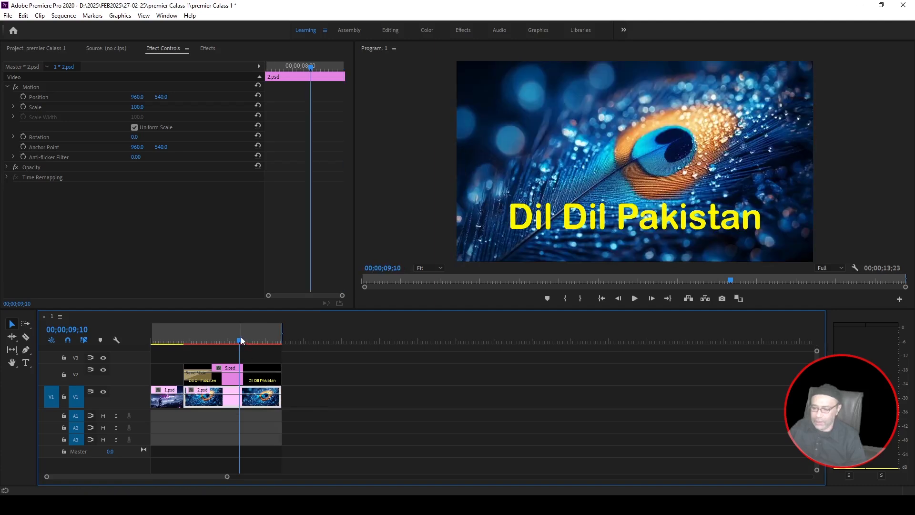
drag(241, 337, 217, 347)
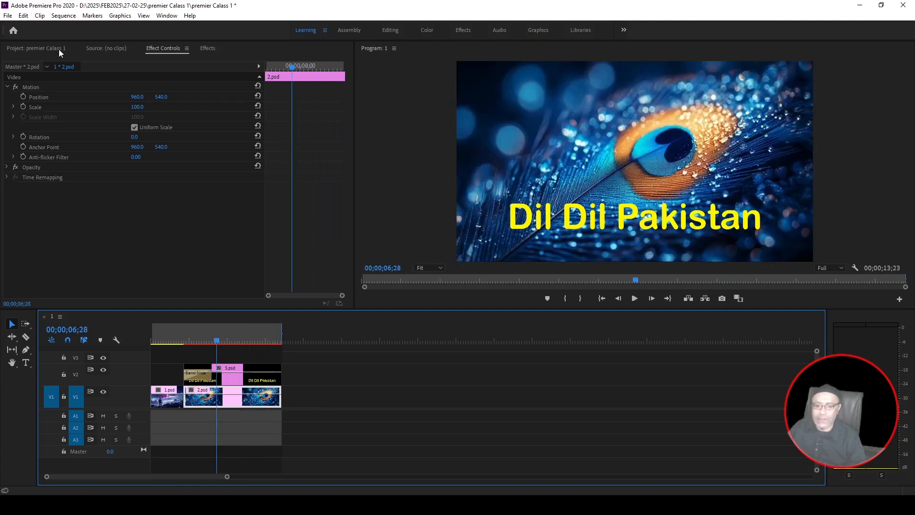
- Start a media export of the sequence and set its output folder to D:\2025\FEB2025\27-02-25\premier Calass 1
click(8, 16)
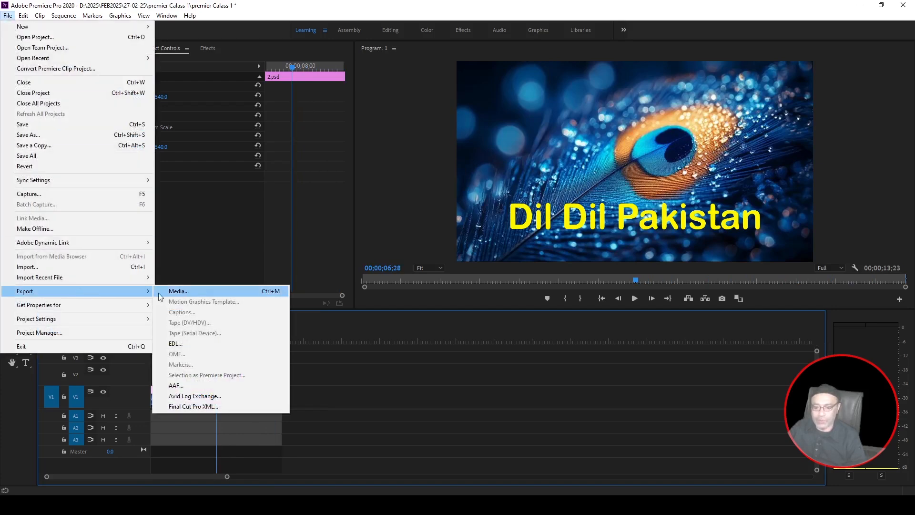
click(224, 291)
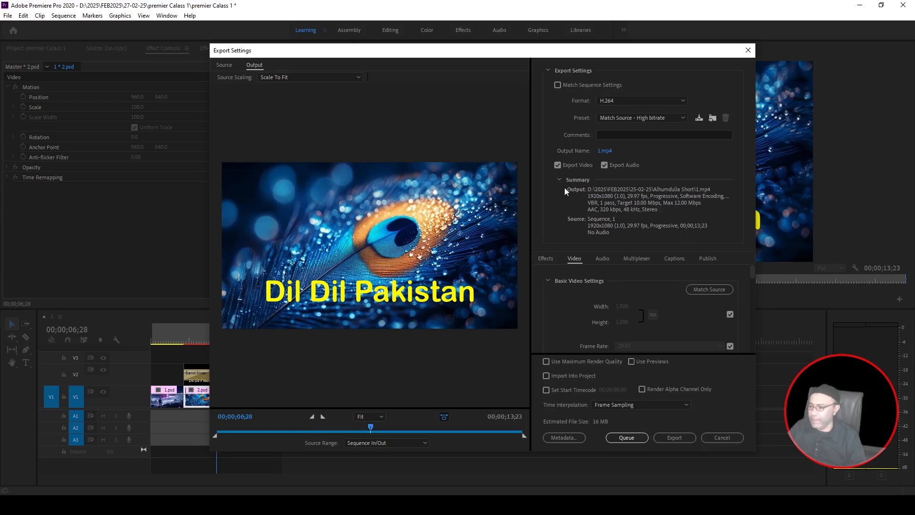
click(605, 150)
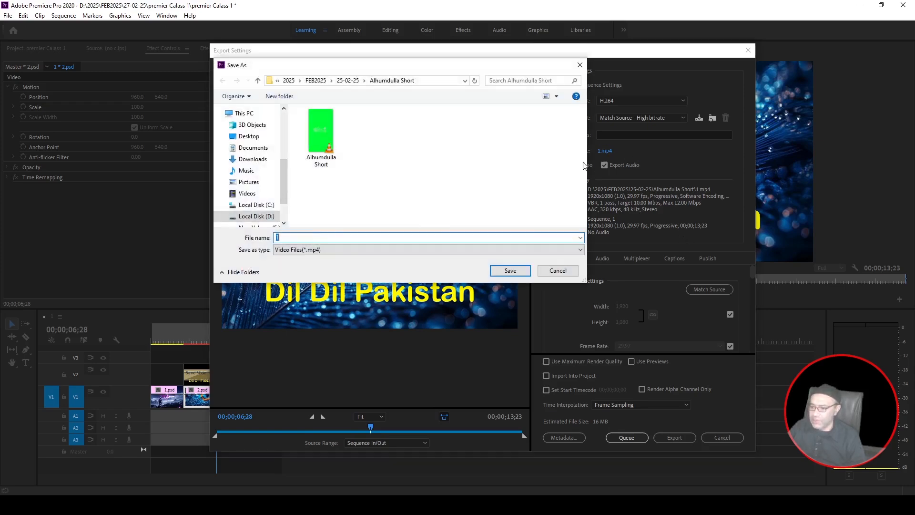
click(253, 216)
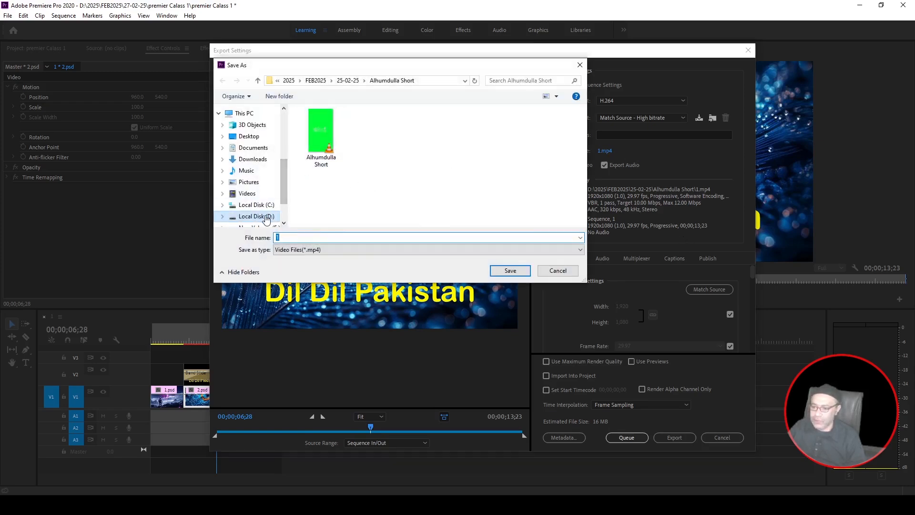
double_click(394, 146)
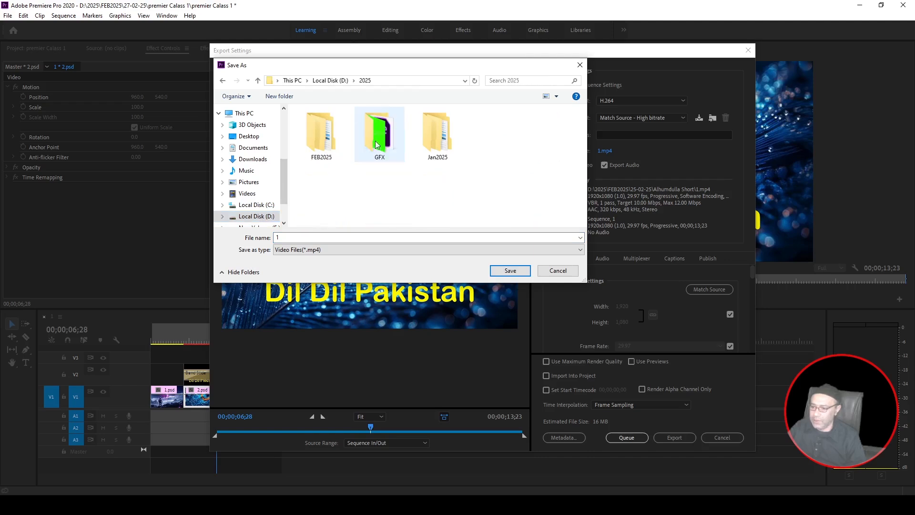
click(322, 142)
double_click(322, 142)
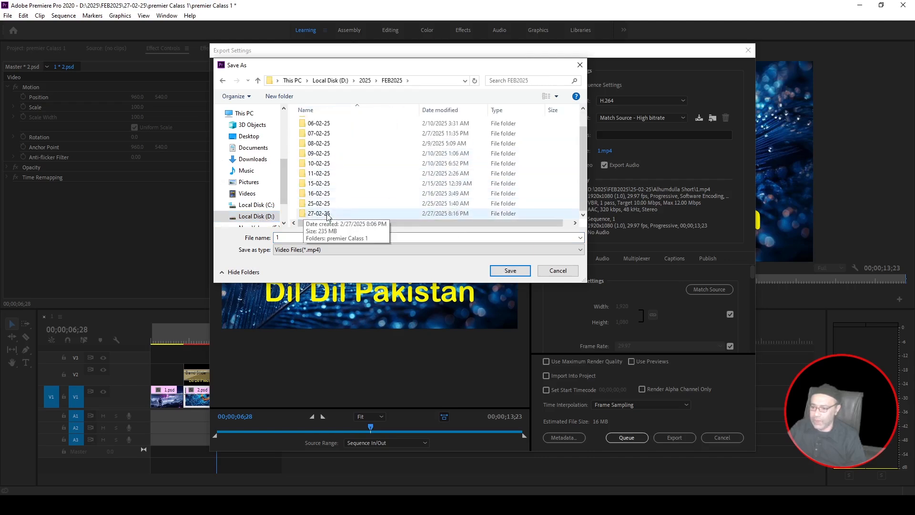
click(328, 213)
double_click(328, 213)
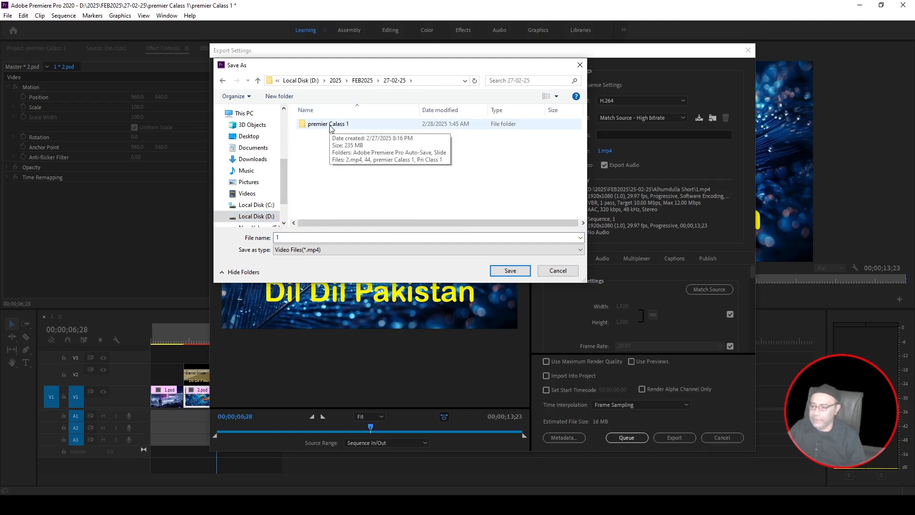
double_click(330, 126)
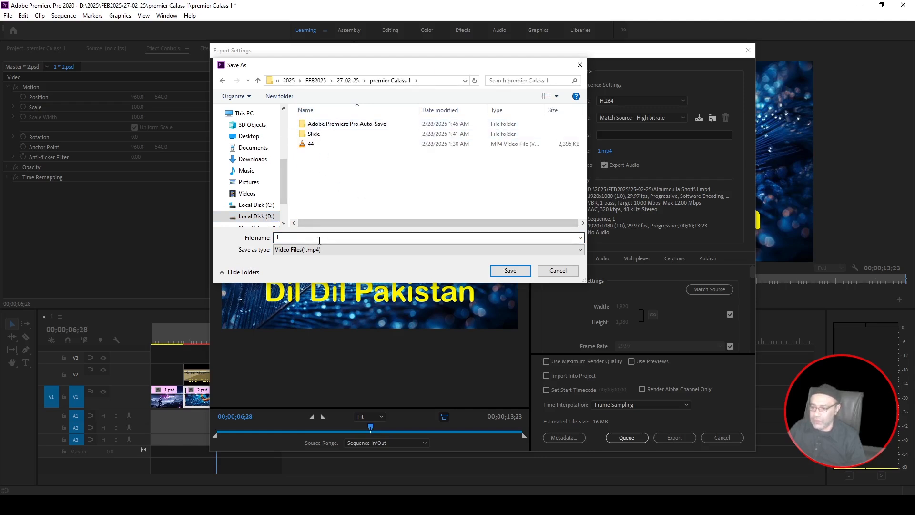
- Name the output file "Dil Dil pakistan", save it as an MP4 in the chosen folder, and export the sequence
click(371, 238)
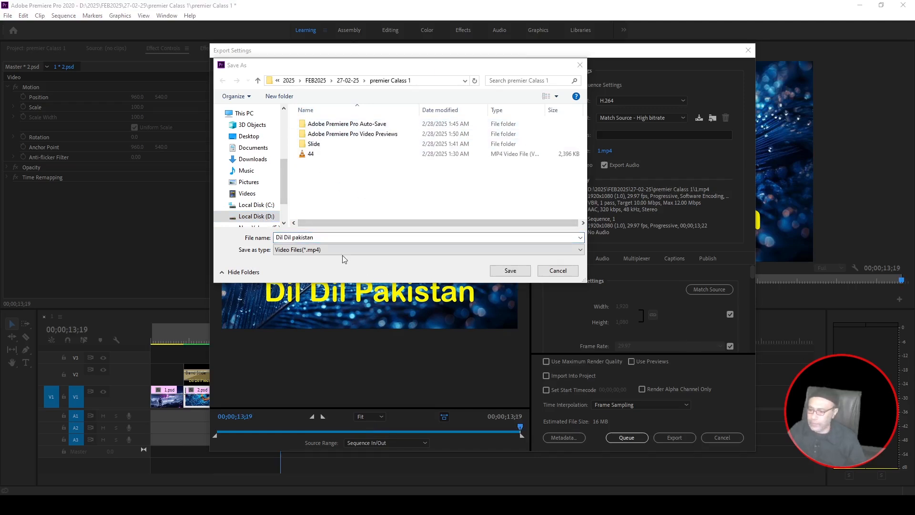
drag(333, 237, 227, 229)
key(BackSpace)
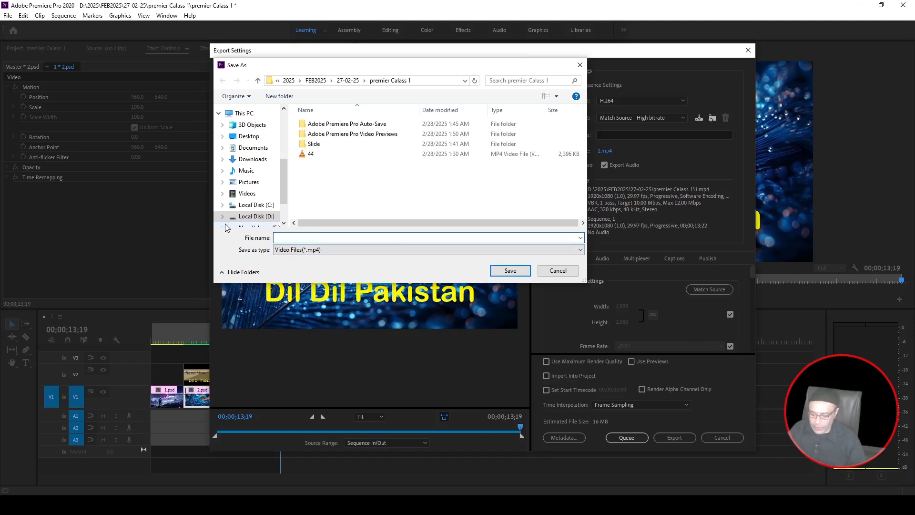
text(Dil Dil pak)
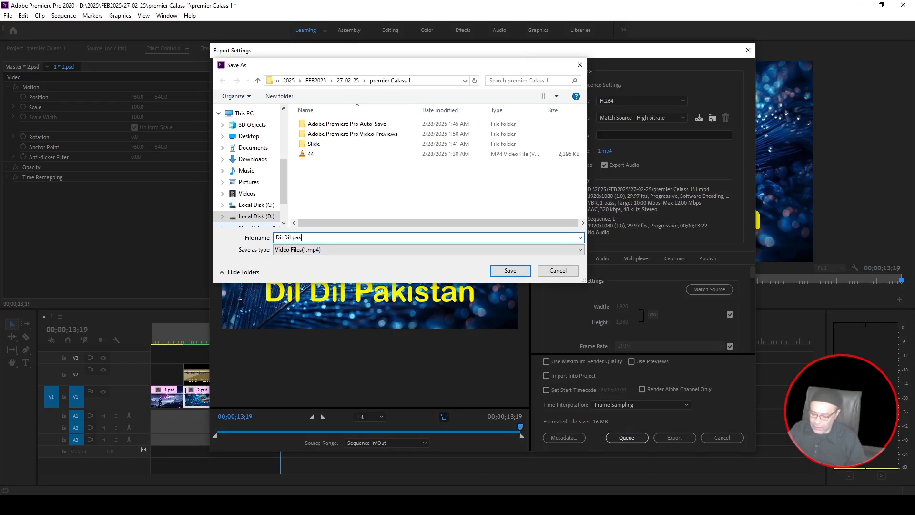
text(istan)
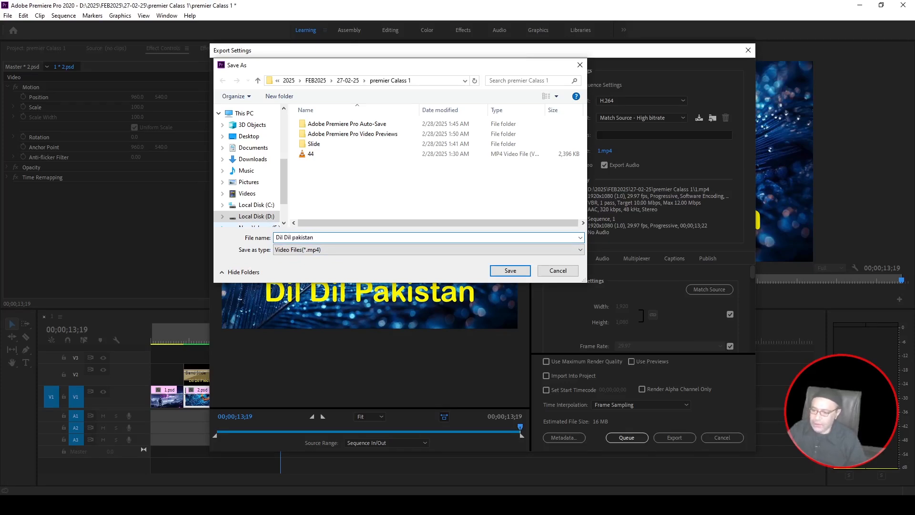
click(510, 271)
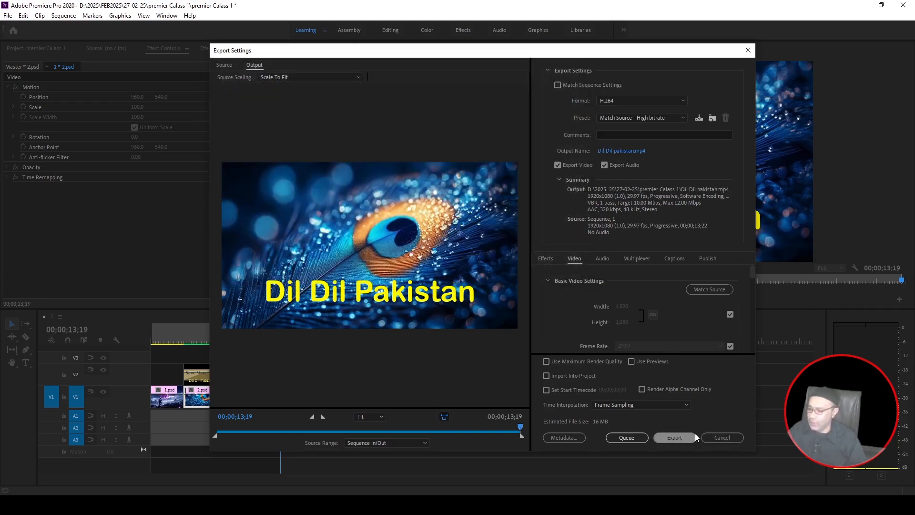
click(680, 436)
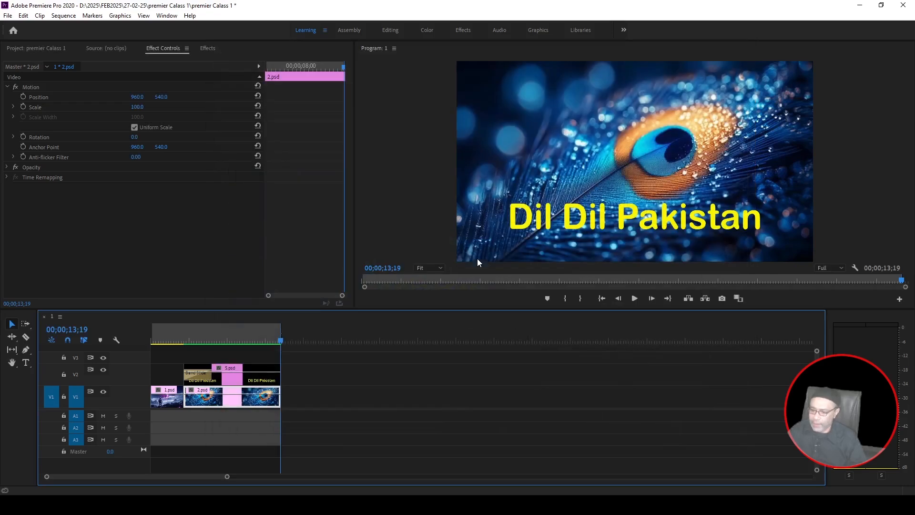
- Switch to the premier Calass 1 folder in File Explorer and open the exported Dil Dil pakistan video for playback
click(387, 439)
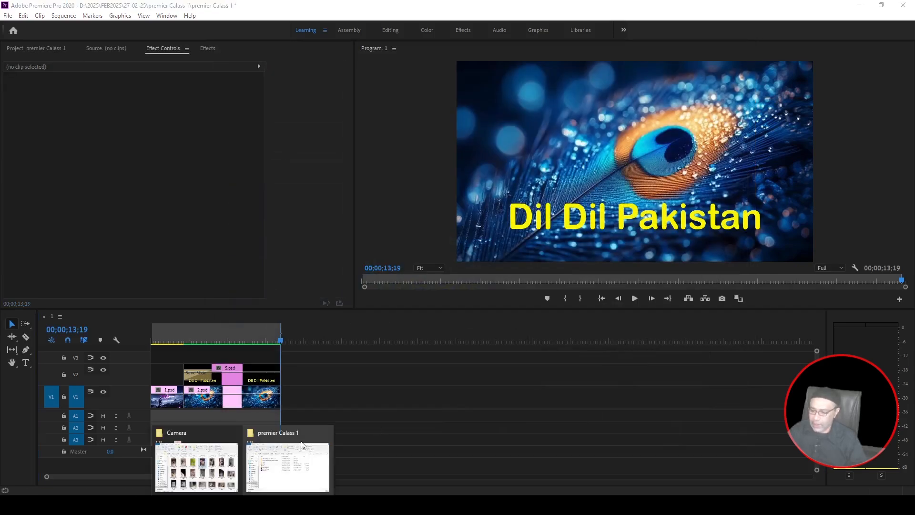
click(292, 482)
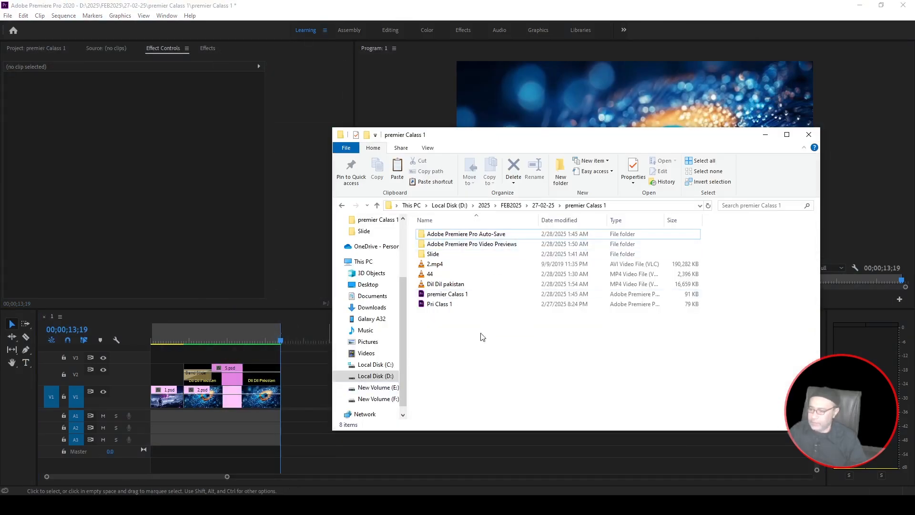
double_click(448, 285)
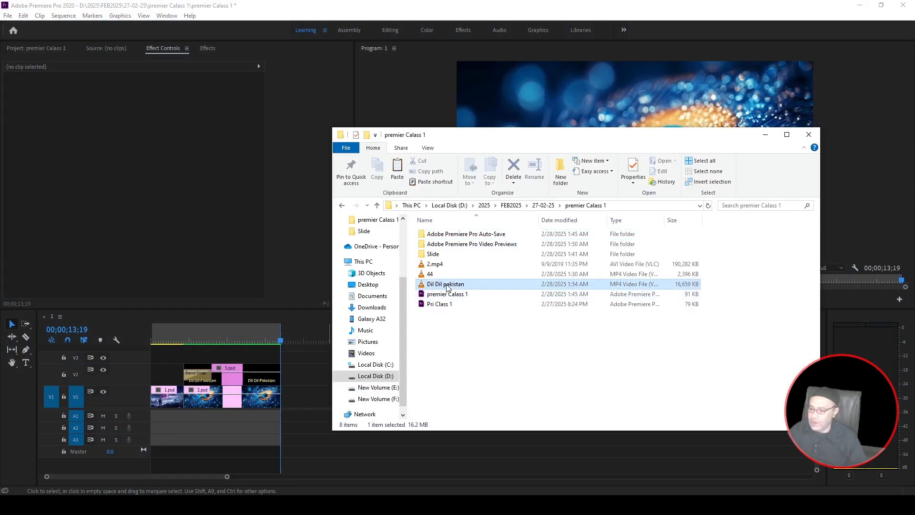